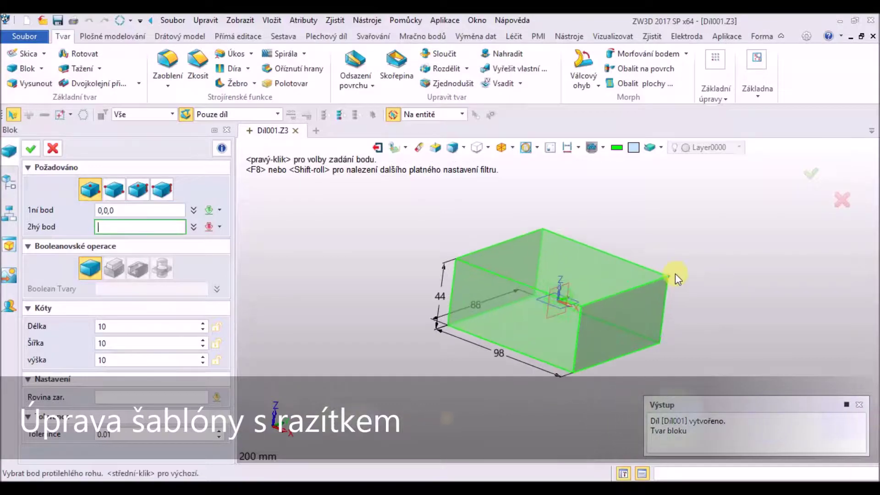
Finish the block and create a 2D drawing sheet of it using the [Výchozí] template
middle_click(399, 221)
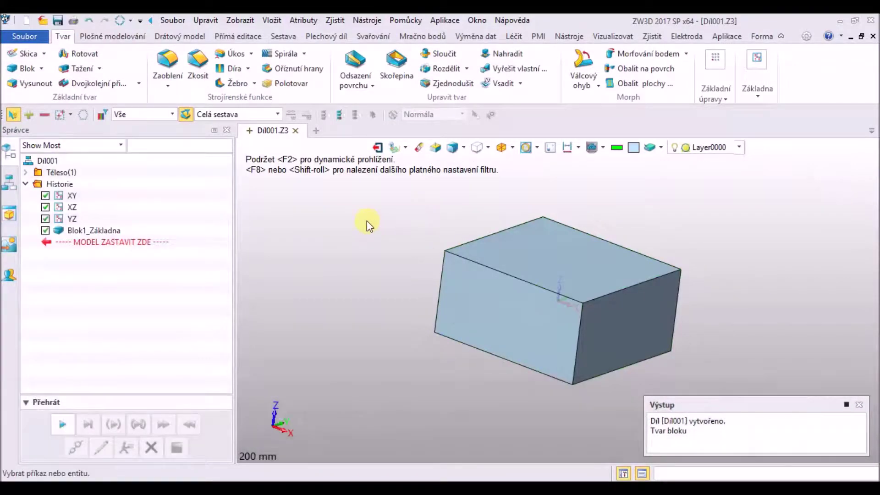
right_click(366, 220)
click(420, 455)
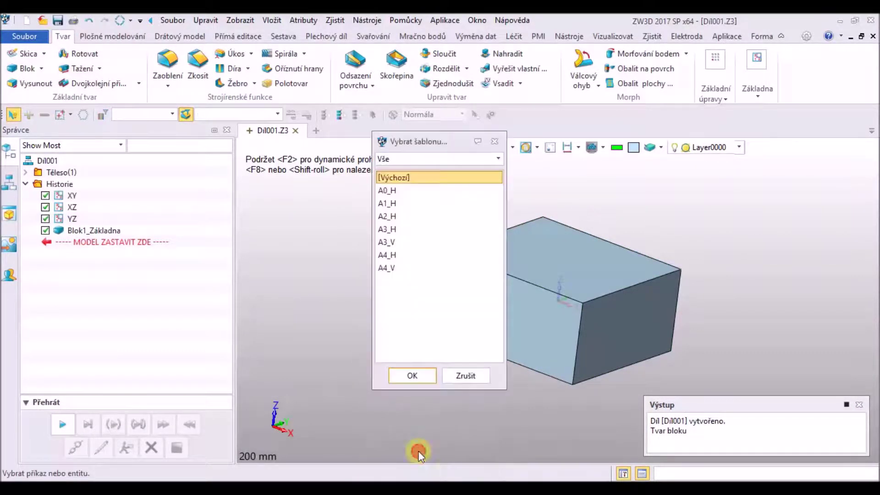
click(416, 378)
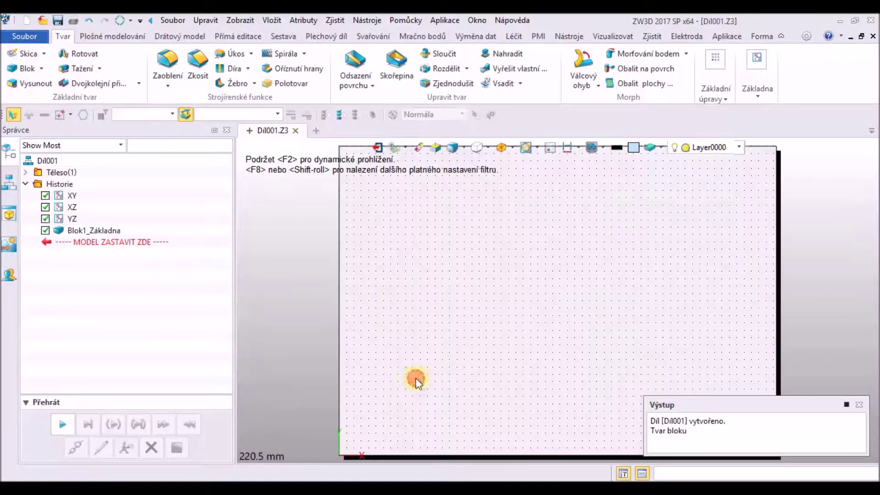
Place the top view of the block on the sheet and a projected side view beside it
click(433, 238)
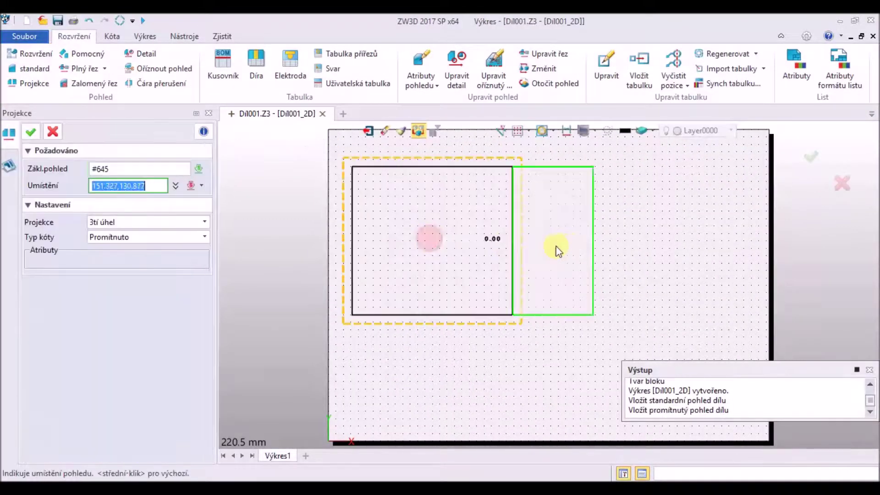
click(582, 248)
middle_click(461, 265)
Insert the Razítko (SK) title block through the sheet format attributes and inspect it on the sheet
click(84, 154)
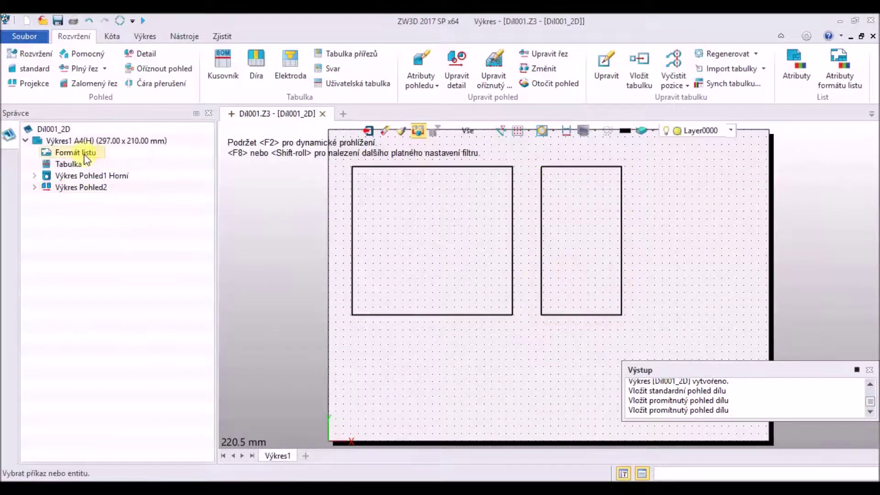
right_click(83, 154)
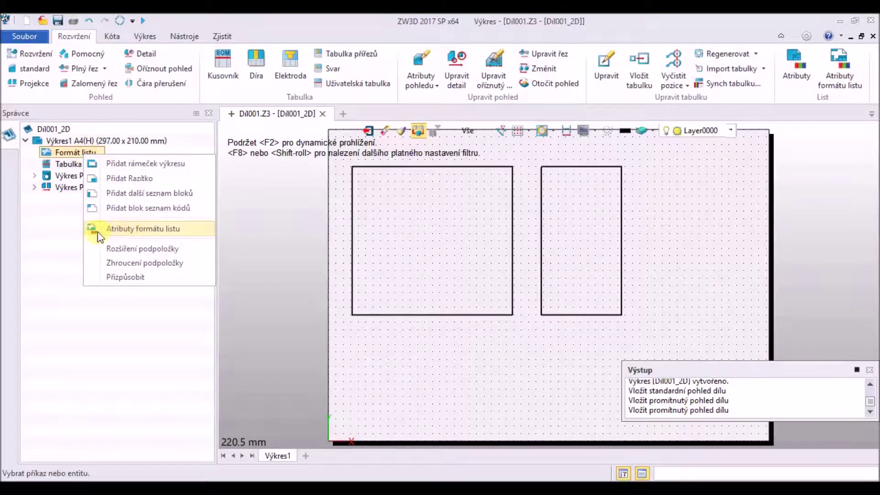
click(198, 229)
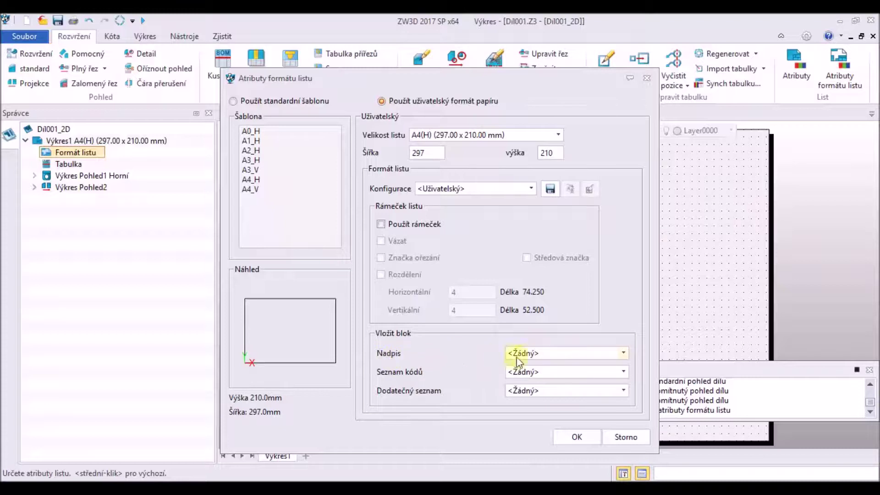
click(518, 361)
click(542, 400)
click(541, 354)
click(555, 377)
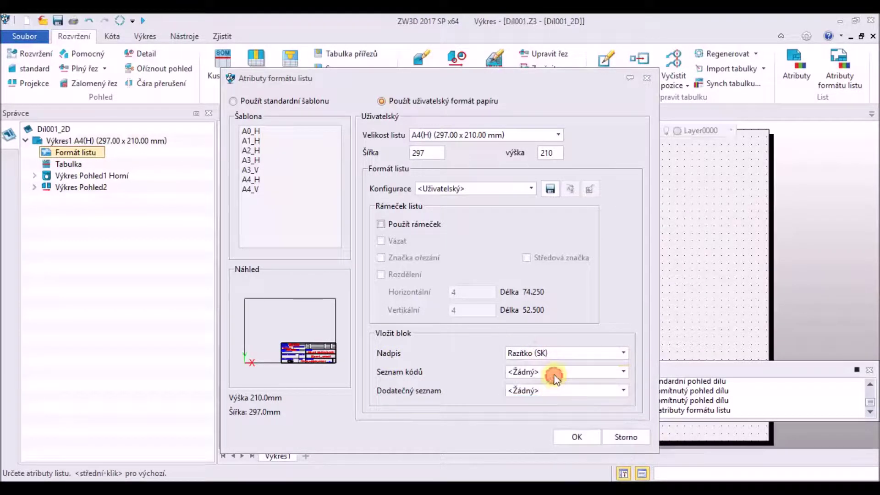
click(575, 433)
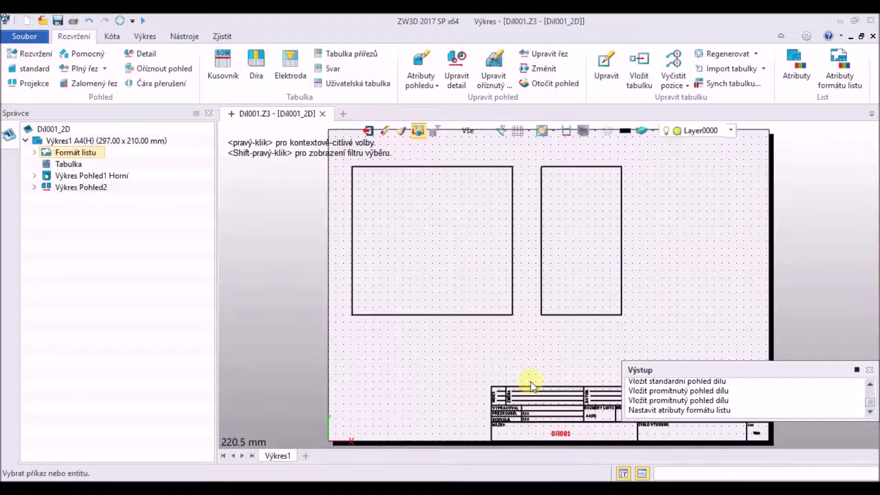
scroll(378, 295, up, 4)
scroll(335, 291, down, 4)
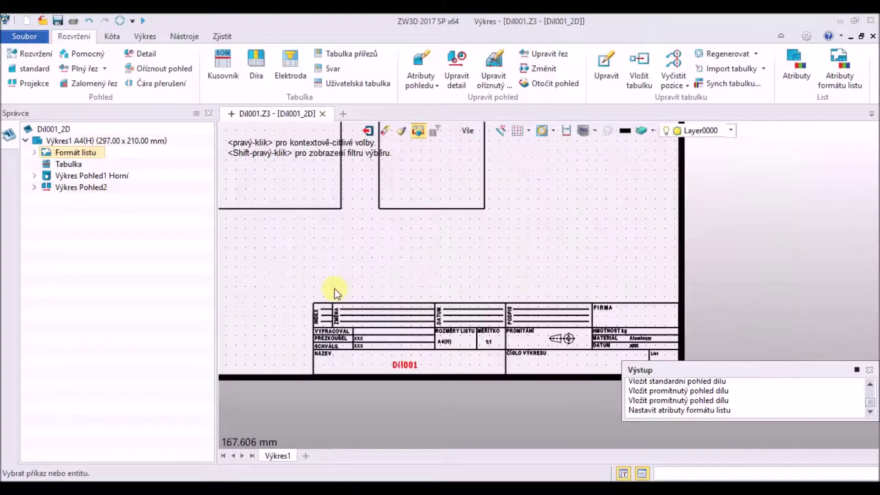
Close the Díl001.Z3 drawing and exit ZW3D
click(323, 113)
click(454, 294)
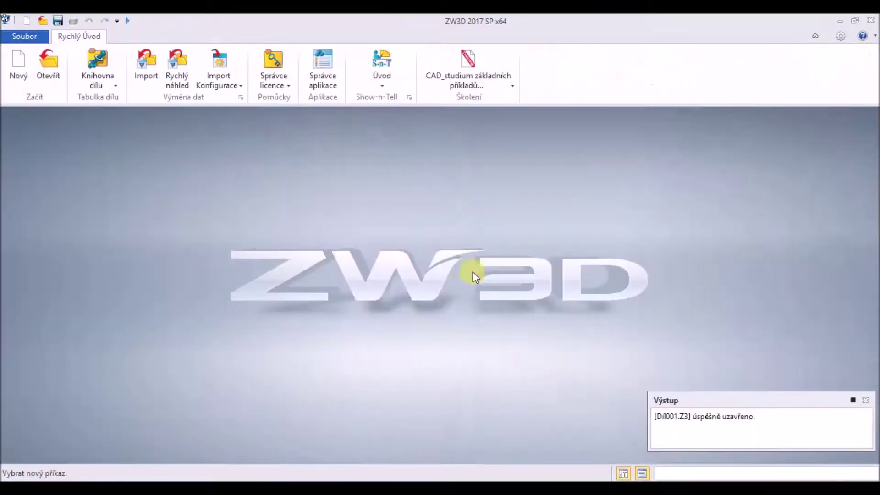
click(870, 22)
click(455, 293)
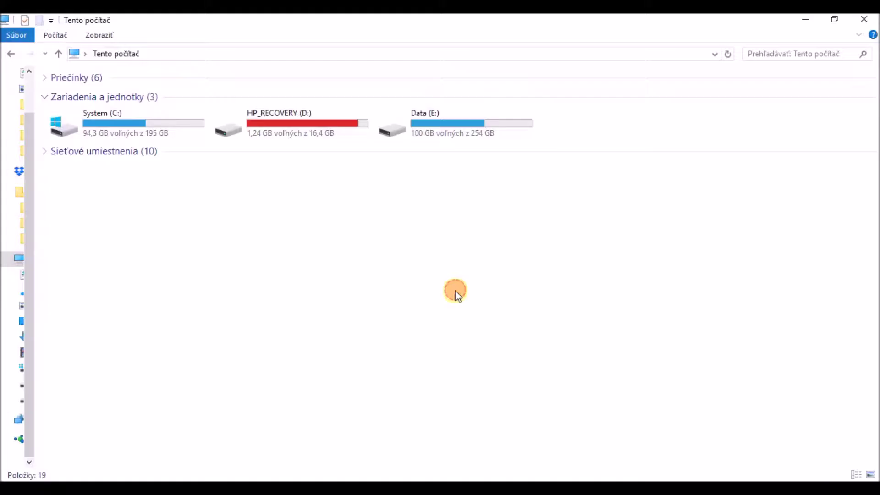
In File Explorer, open the resource folder at C:\Program Files\ZWSOFT\ZW3D 2017 Csy (x64)
double_click(84, 122)
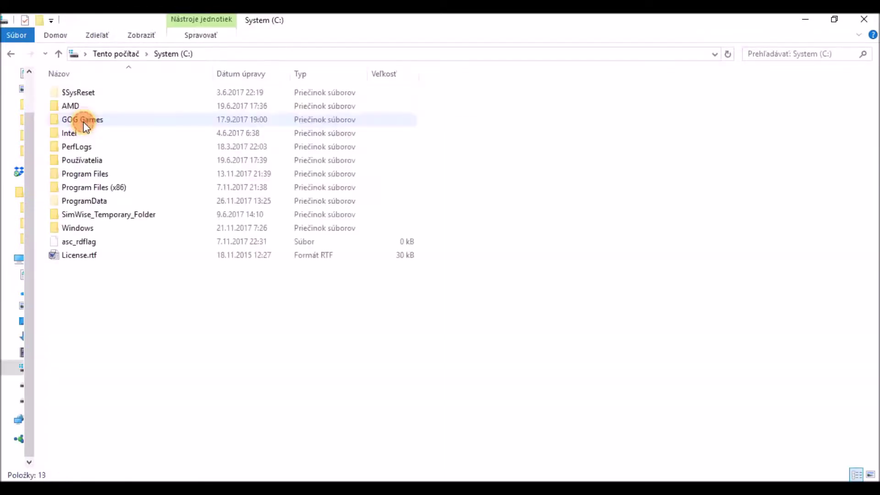
double_click(111, 174)
scroll(112, 399, down, 3)
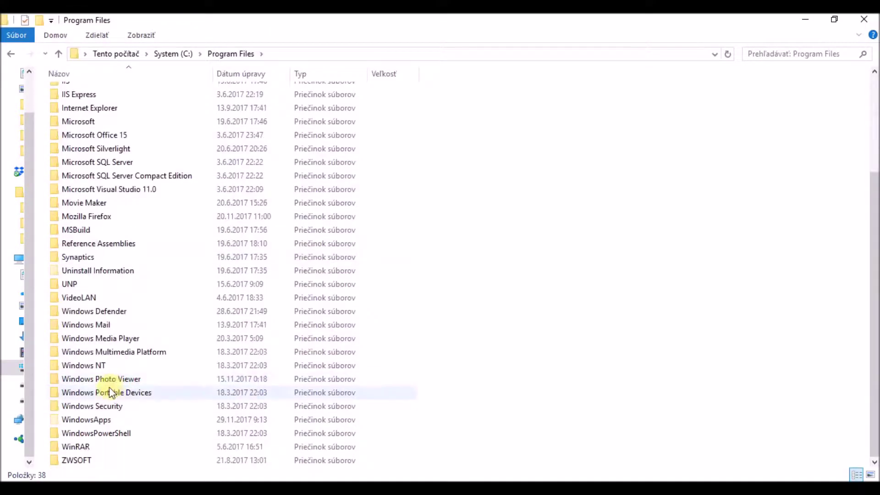
double_click(87, 461)
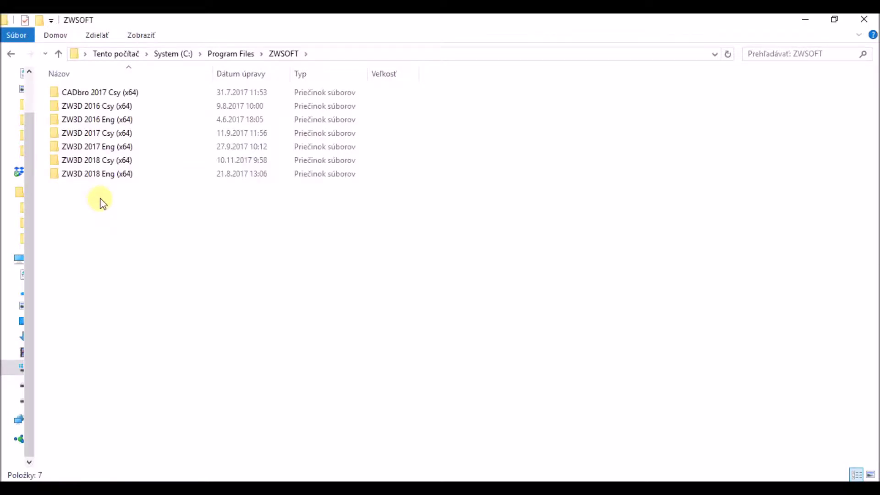
double_click(101, 134)
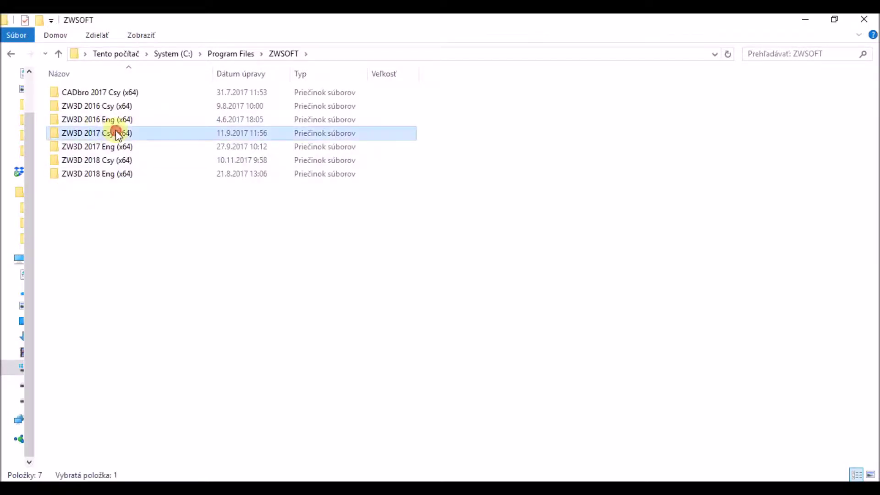
click(109, 377)
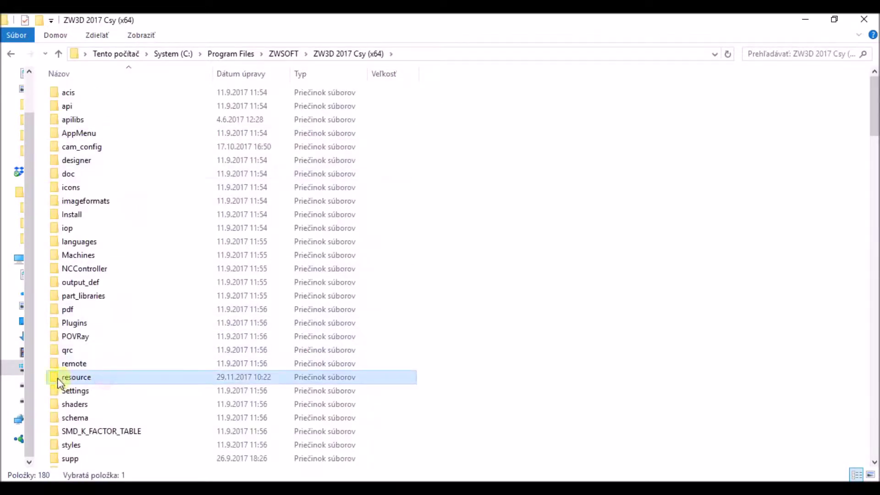
double_click(108, 377)
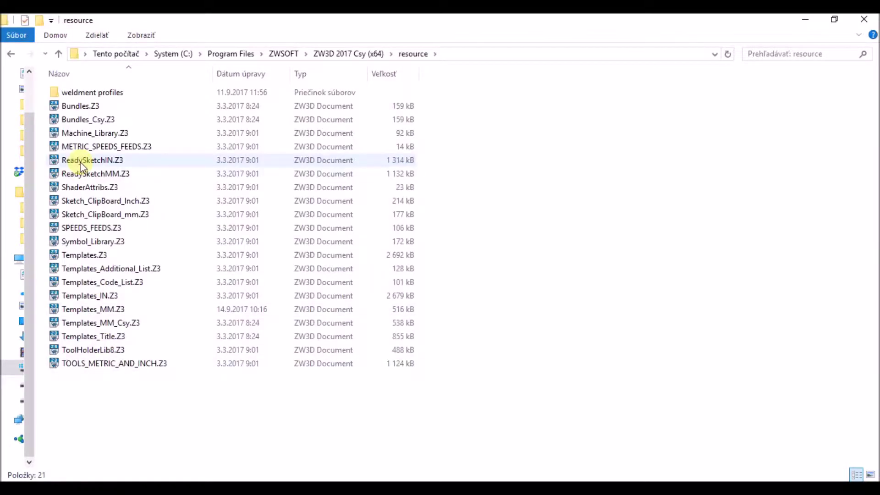
Move Templates_Title.Z3 from the resource folder to the desktop, granting administrator permission
click(109, 334)
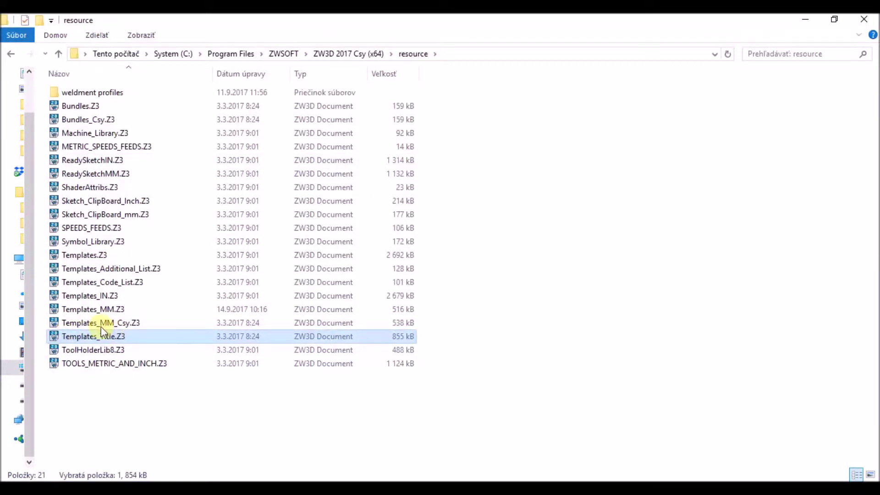
double_click(333, 25)
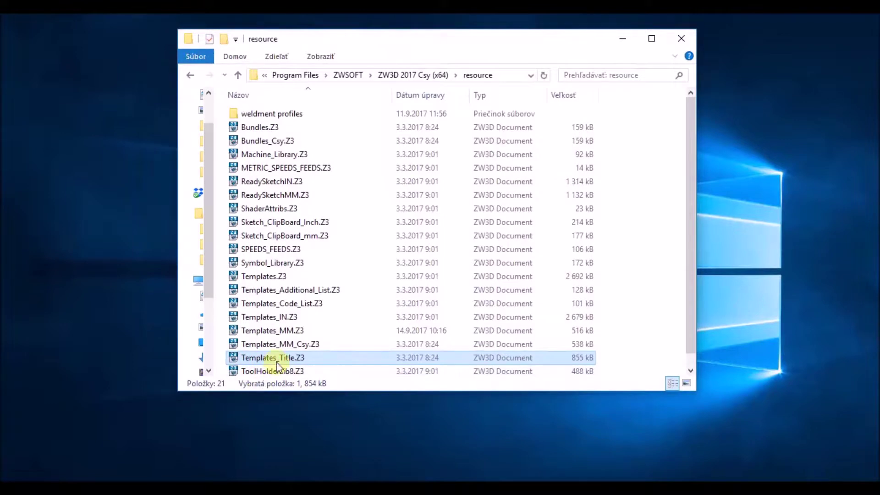
drag(279, 362, 87, 202)
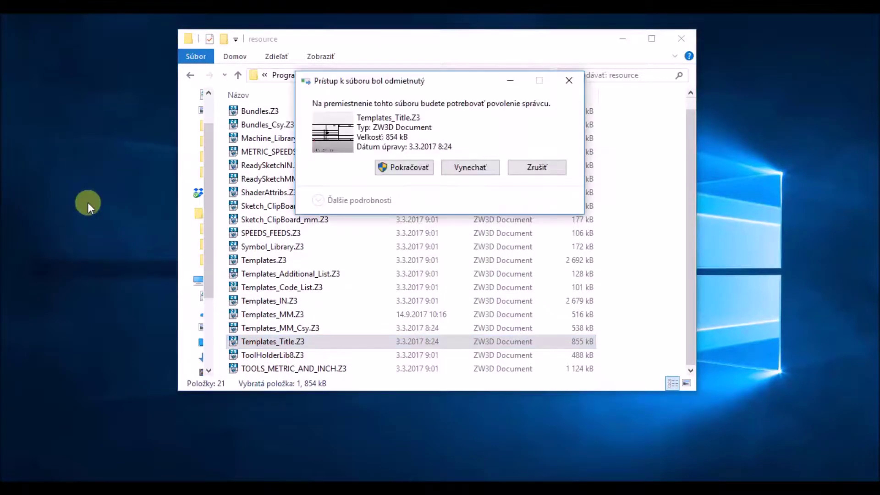
click(415, 168)
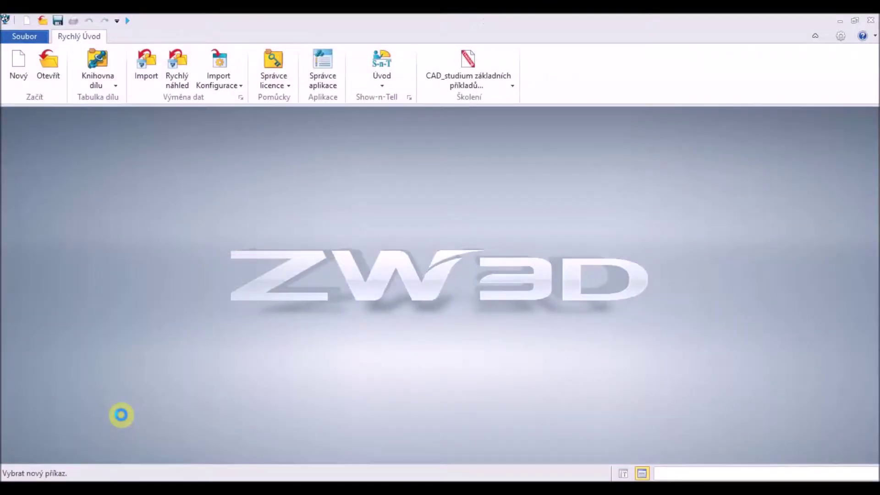
Open Templates_Title.Z3 from the desktop in ZW3D and maximize the program window
double_click(332, 15)
drag(21, 32, 353, 276)
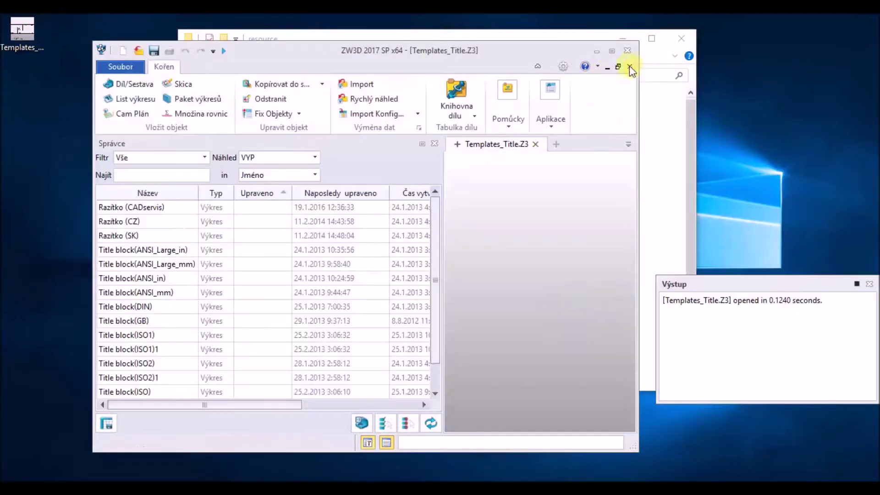
click(612, 50)
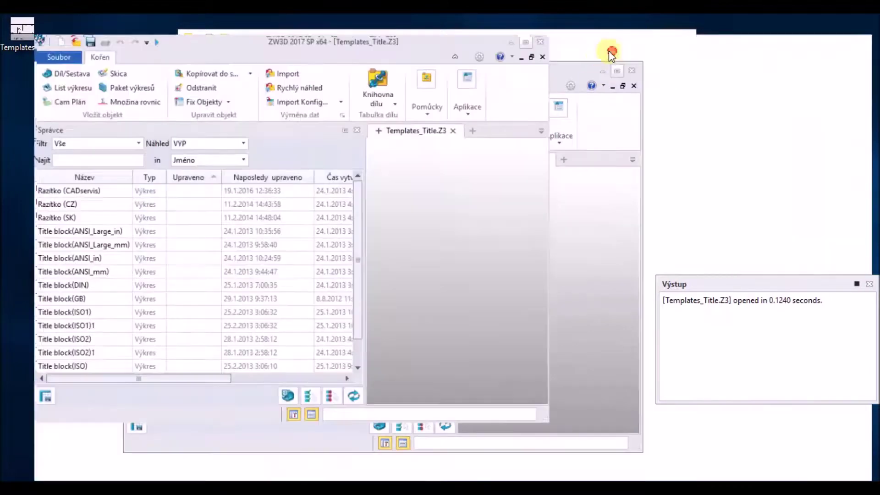
Look over the title block templates, view the Razítko (CADservis) drawing and return to the object list
drag(82, 181, 83, 409)
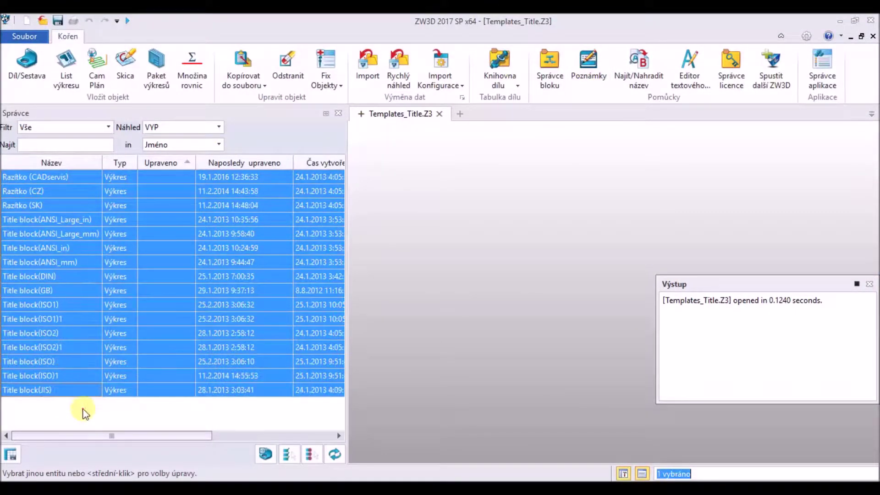
click(84, 410)
double_click(69, 178)
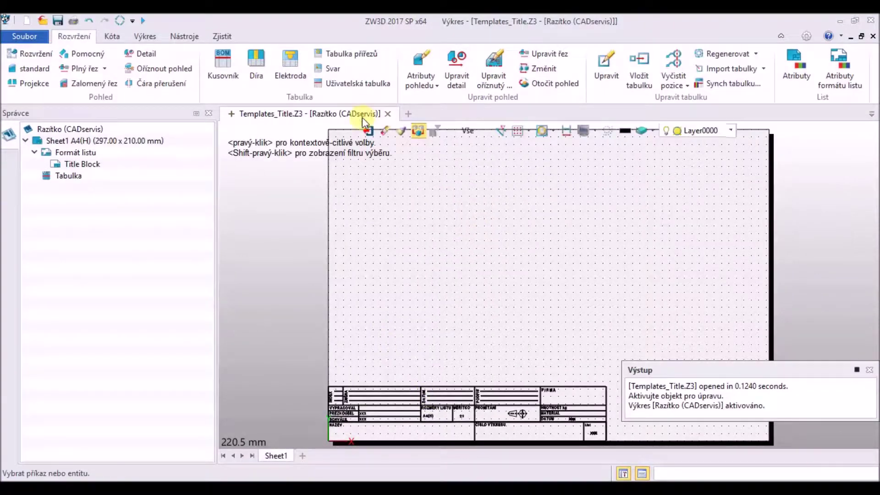
click(370, 132)
Duplicate the Razítko (CADservis) drawing within the file and rename the copy to Razítko (uprava)
right_click(112, 177)
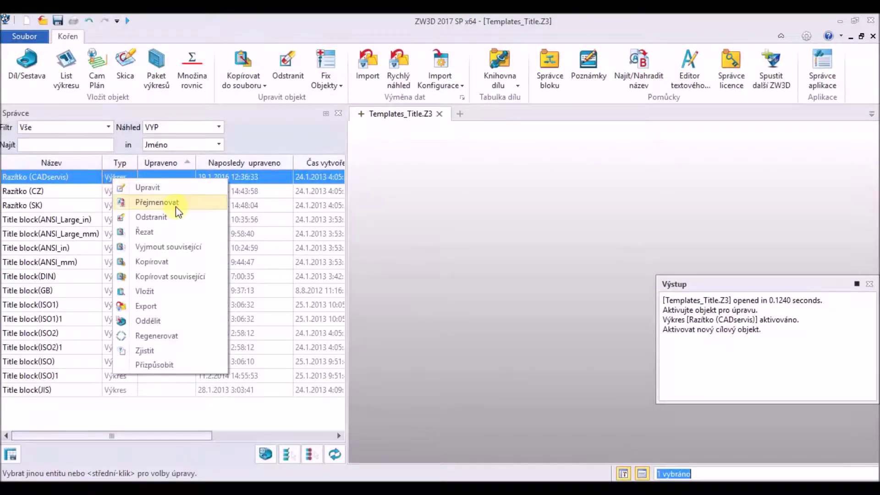
click(191, 261)
right_click(414, 264)
click(454, 271)
click(89, 406)
click(88, 407)
drag(87, 407, 37, 408)
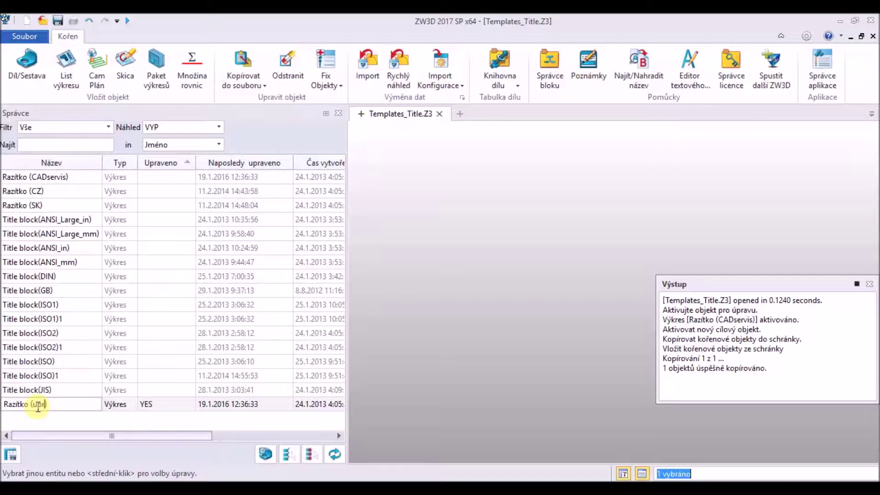
key(Return)
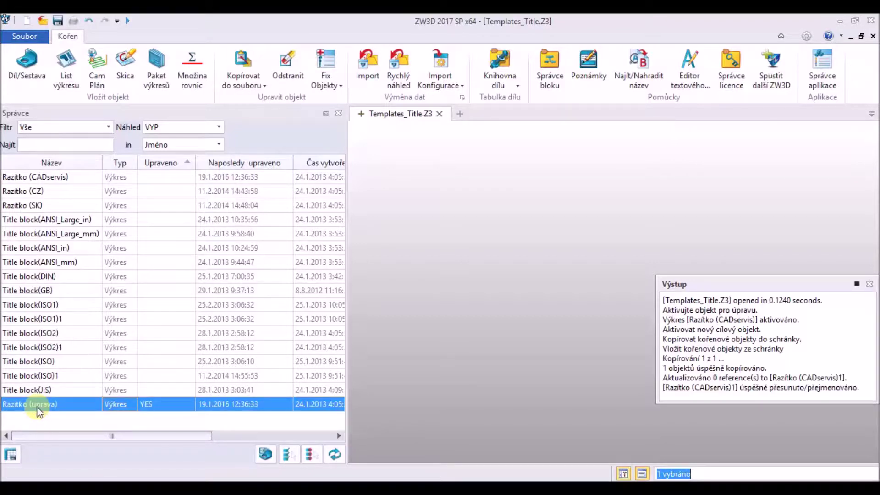
Open the Razítko (uprava) drawing and edit its Title Block sketch
double_click(39, 406)
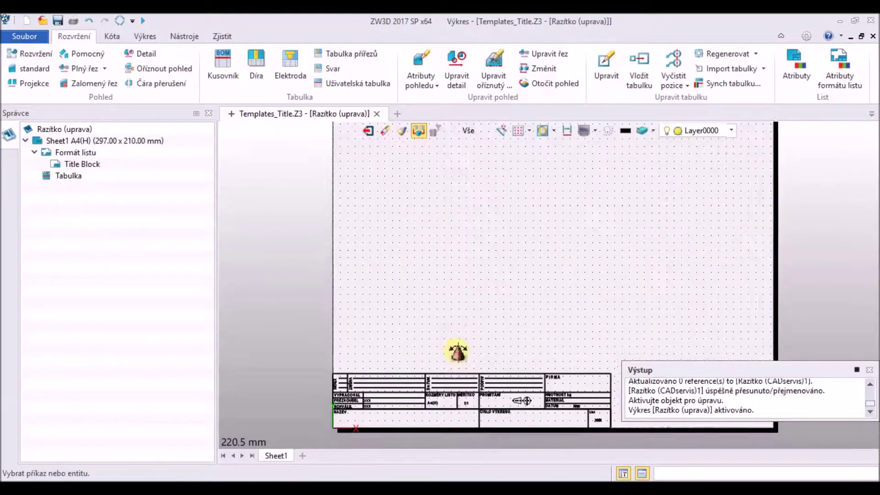
right_click(86, 169)
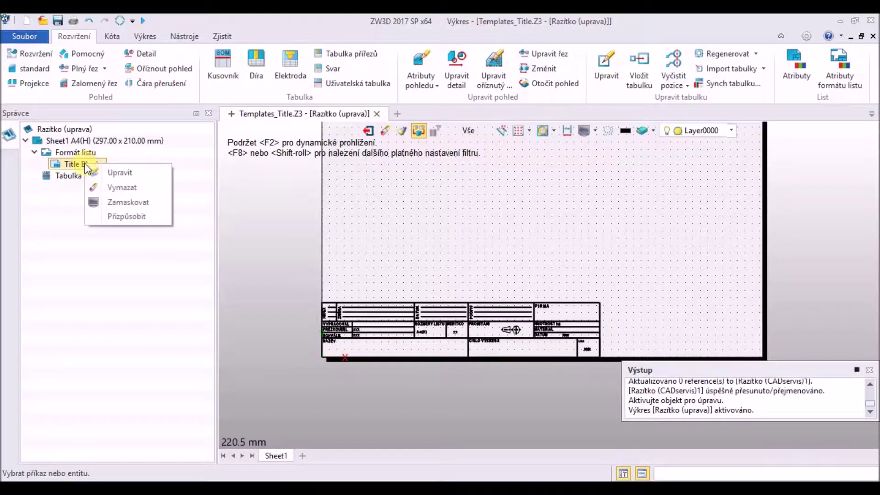
click(138, 173)
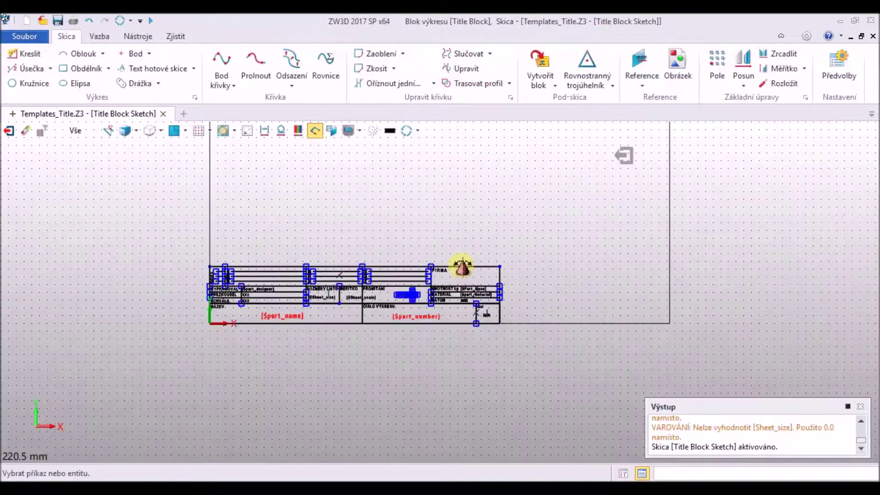
scroll(289, 275, up, 8)
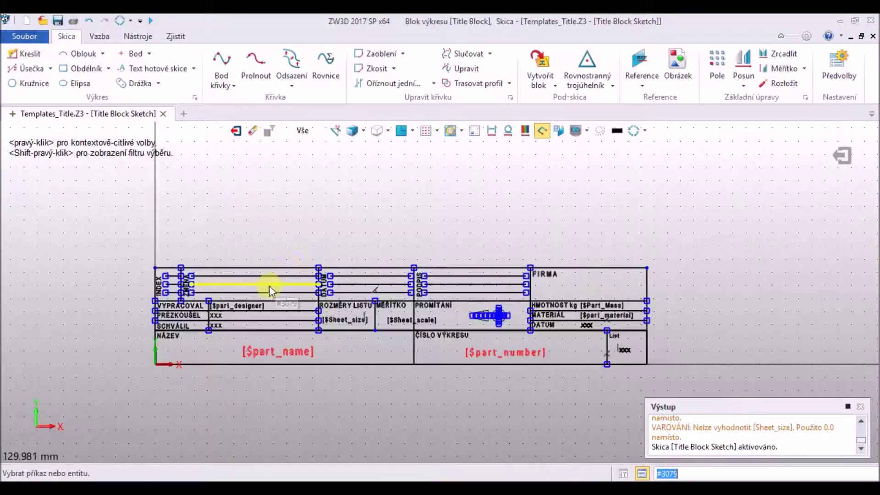
scroll(149, 276, down, 4)
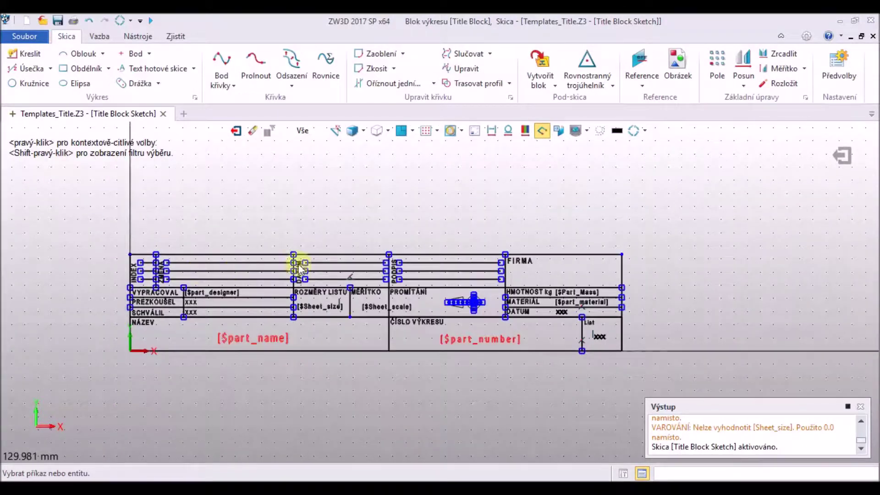
Trim the vertical lines above the PROMÍTÁNÍ and HMOTNOST row at the PODPIS column, the FIRMA field and the title block's outer edge
click(458, 83)
click(434, 84)
click(447, 127)
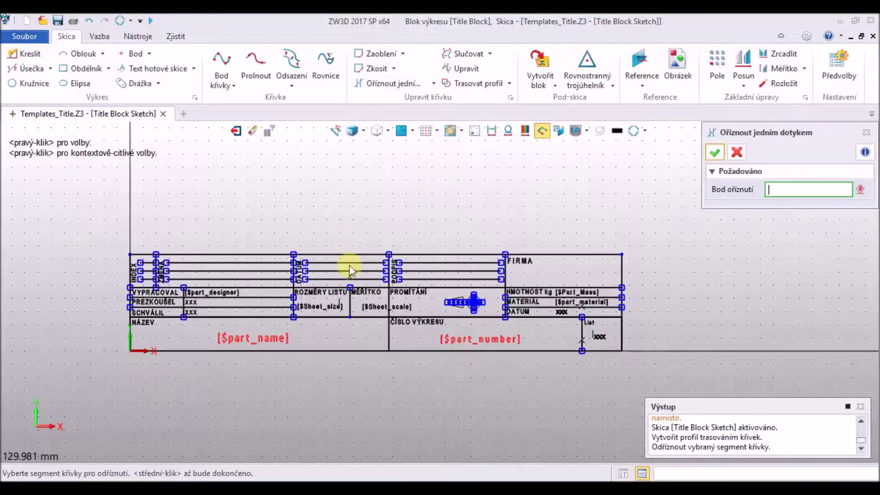
scroll(523, 303, up, 5)
click(474, 252)
scroll(474, 252, down, 2)
click(726, 247)
click(216, 250)
middle_drag(180, 255, 497, 283)
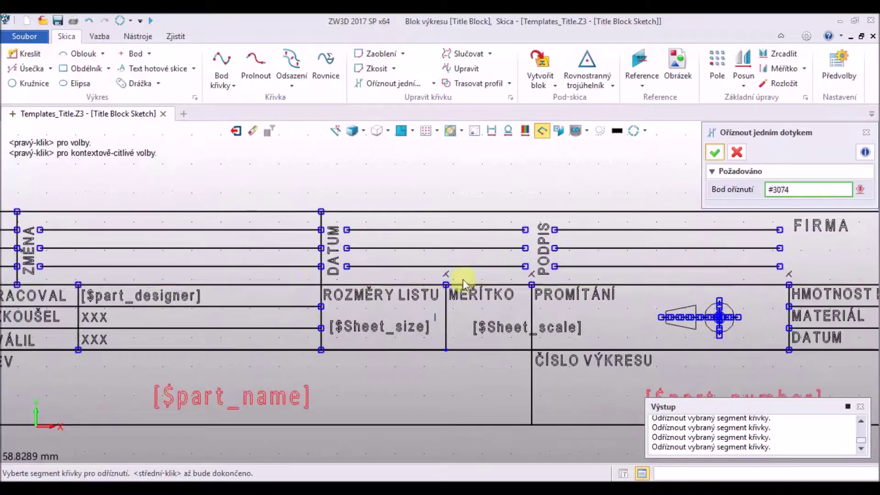
Trim the vertical lines just above the VYPRACOVAL row at the DATUM column, the INDEX/ZMĚNA divider and the outer edge near INDEX
click(319, 276)
middle_drag(15, 280, 259, 297)
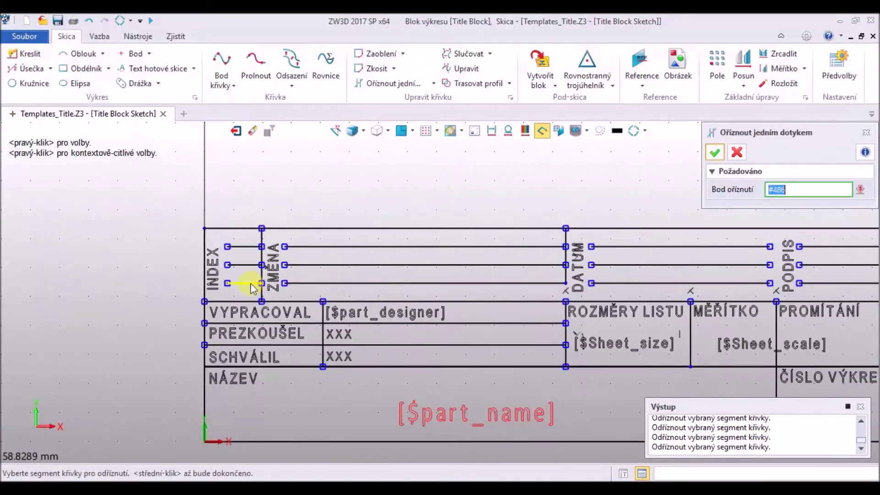
click(263, 298)
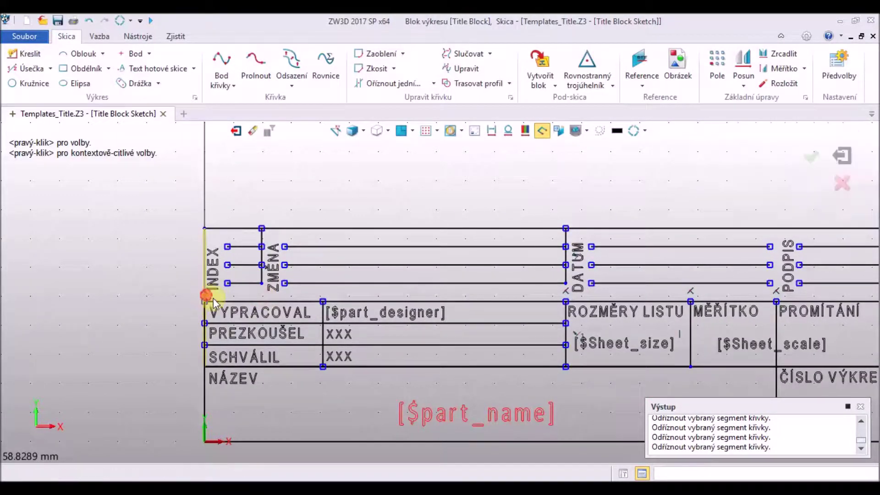
click(206, 298)
scroll(298, 301, down, 3)
middle_drag(340, 299, 232, 286)
middle_click(665, 287)
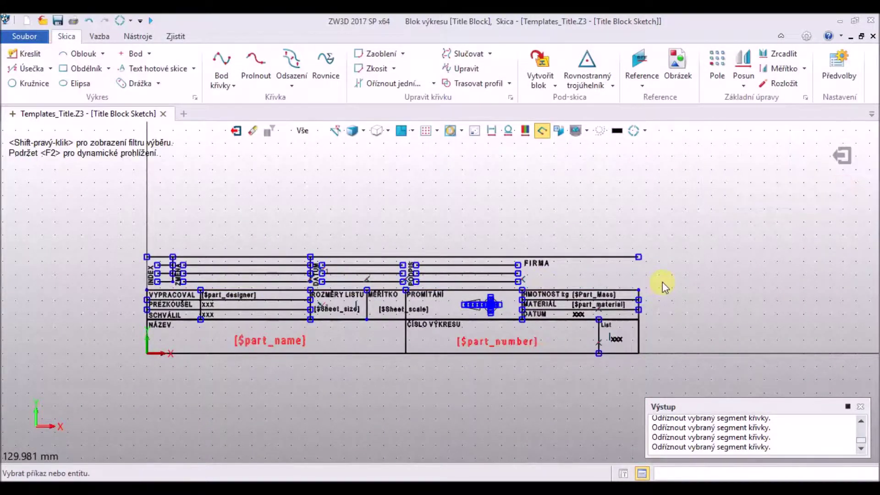
Delete the upper block with the INDEX, ZMĚNA, DATUM, PODPIS and FIRMA fields, including its leftover row lines
drag(657, 280, 89, 228)
key(Delete)
scroll(230, 269, up, 2)
click(144, 289)
key(Delete)
click(238, 288)
key(Delete)
click(373, 288)
key(Delete)
click(501, 288)
key(Delete)
Draw connected lines that enclose an additional row directly above the HMOTNOST kg row, matching its width
middle_drag(550, 290, 423, 265)
scroll(626, 277, up, 1)
scroll(380, 298, down, 1)
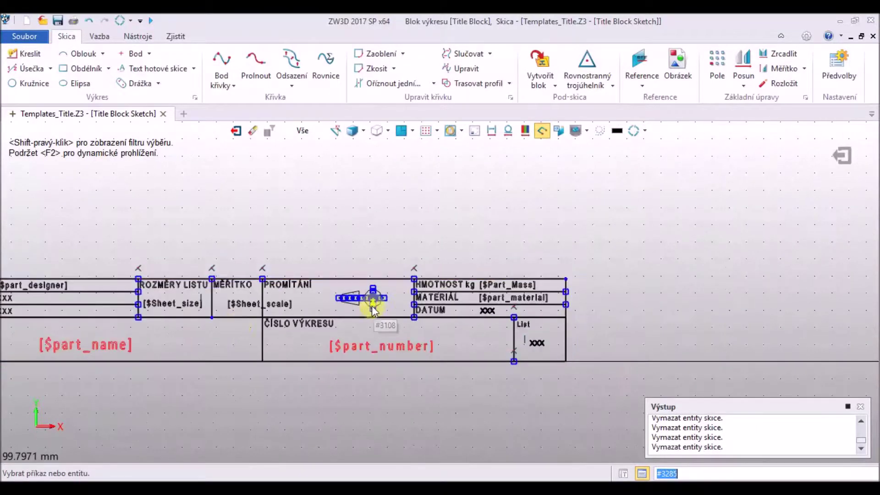
scroll(551, 277, up, 3)
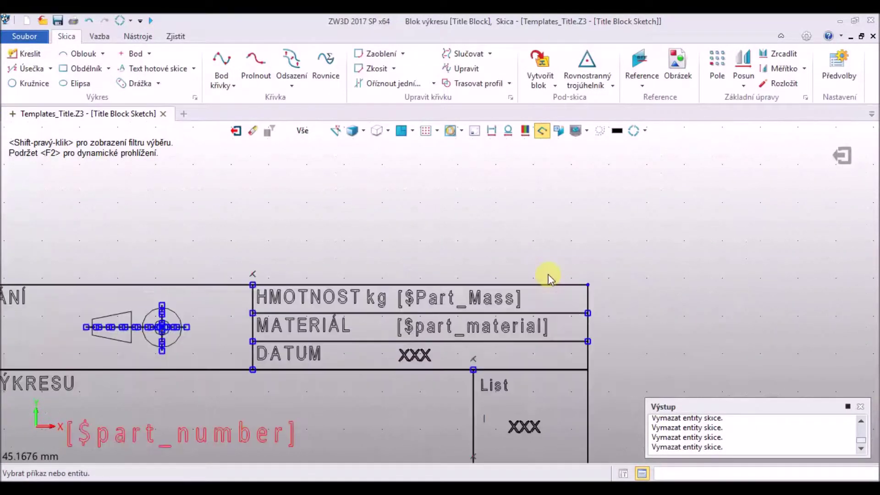
click(28, 55)
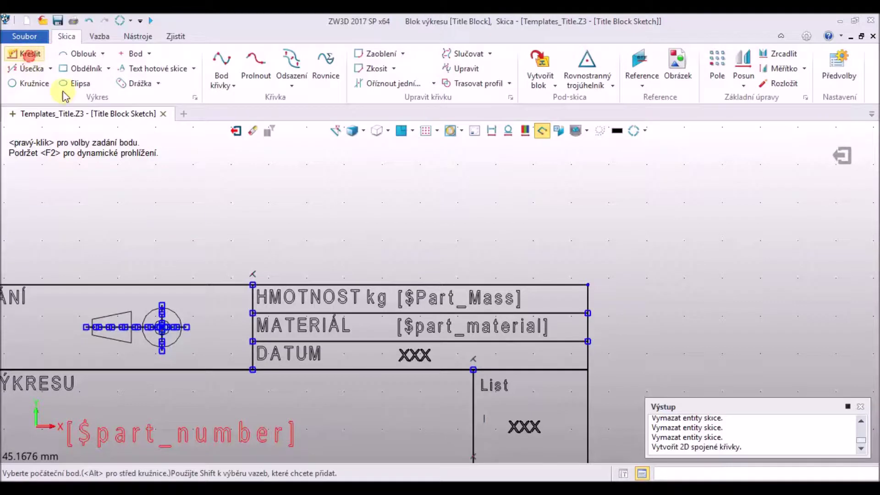
click(588, 284)
click(588, 251)
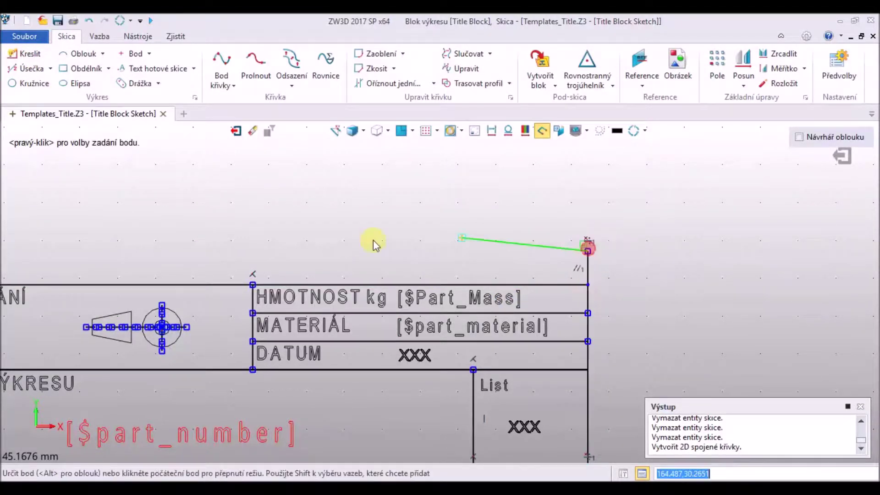
click(253, 285)
scroll(173, 260, up, 2)
key(Escape)
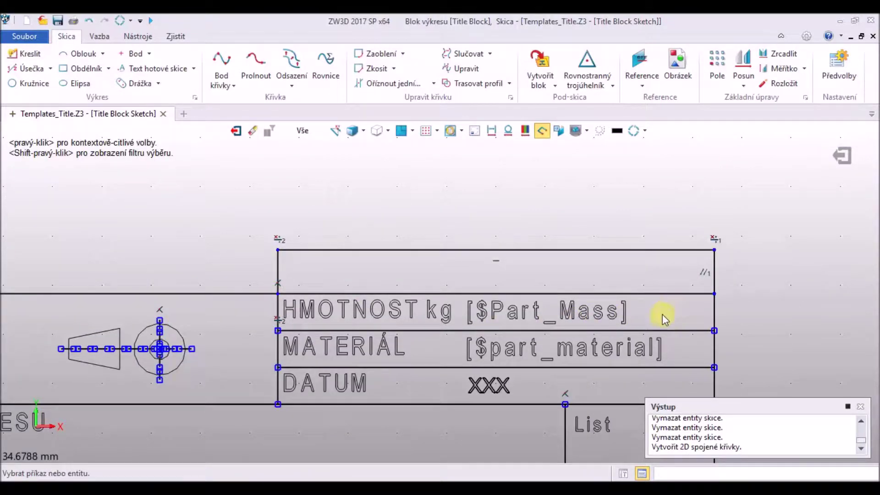
Copy the HMOTNOST kg and [$Part_Mass] texts and paste them into the empty row above
click(323, 311)
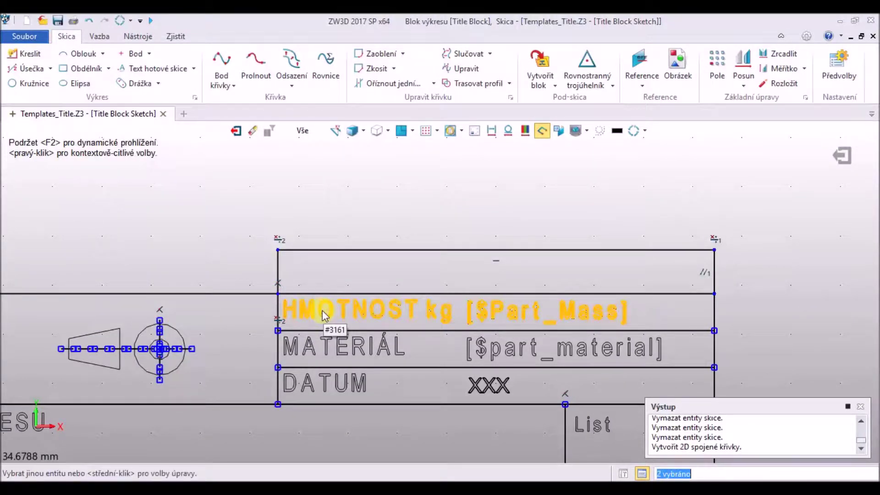
key(ctrl+c)
scroll(305, 309, up, 2)
click(259, 324)
key(ctrl+v)
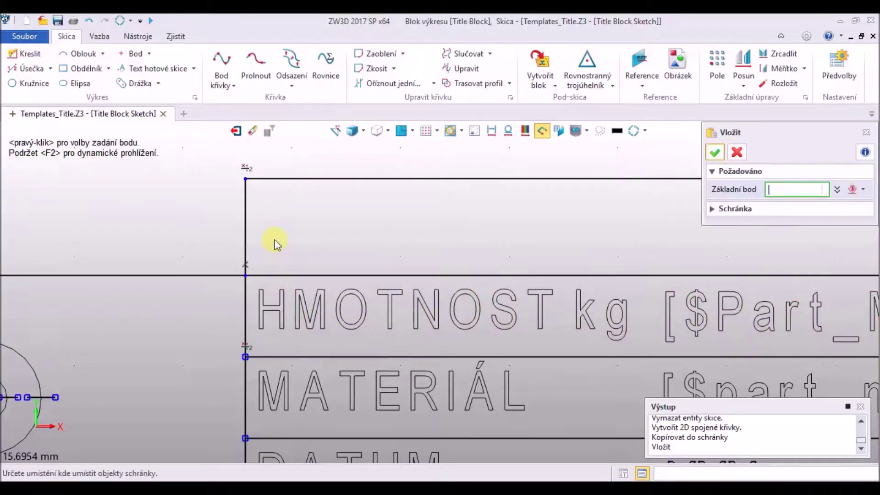
click(261, 251)
scroll(362, 284, down, 3)
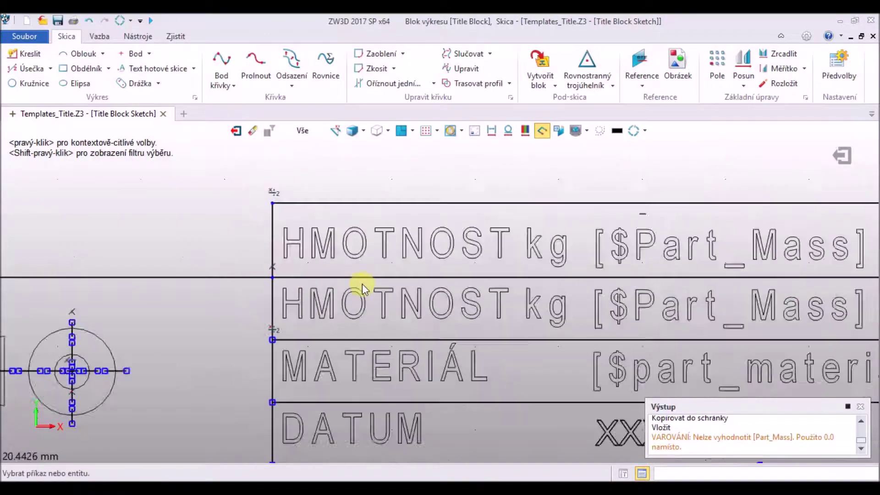
Change the copied HMOTNOST kg label in the new row to Oblast
double_click(409, 256)
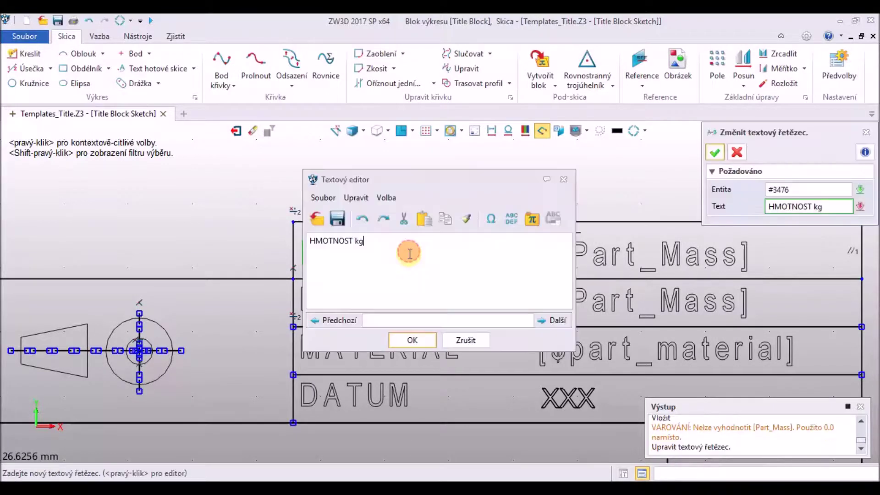
drag(387, 242, 269, 239)
text(Oblast)
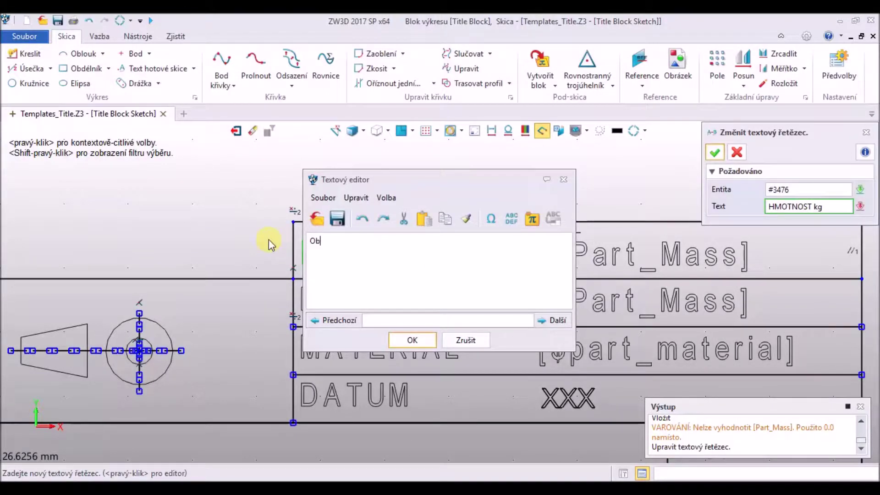
click(412, 340)
middle_click(416, 331)
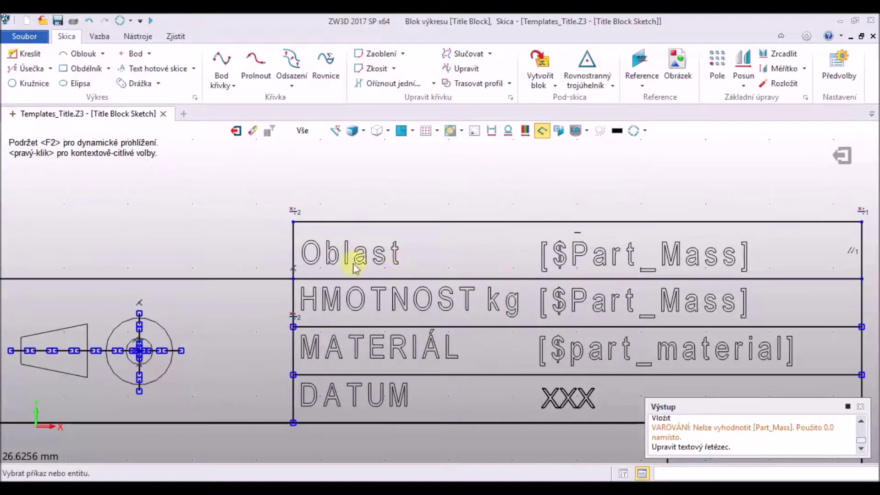
Replace the copied [$Part_Mass] text in the Oblast row with the Part_Area variable
double_click(605, 273)
drag(381, 247, 293, 245)
key(BackSpace)
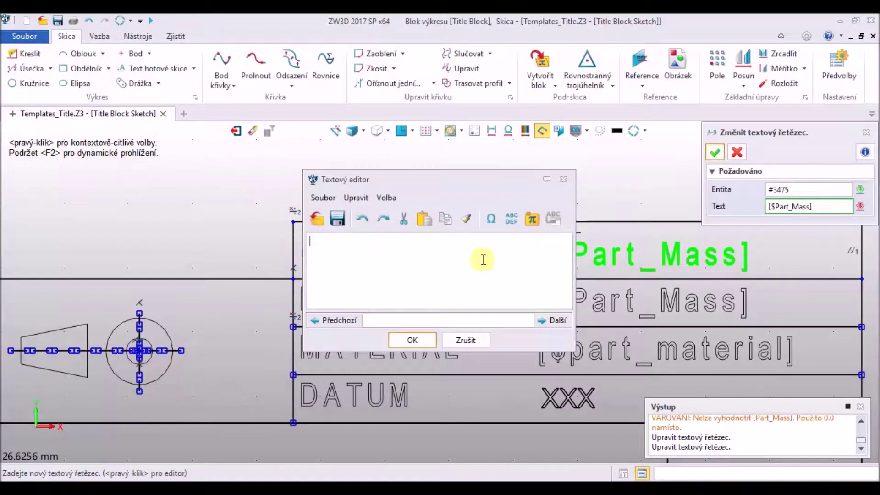
click(530, 219)
drag(63, 101, 68, 66)
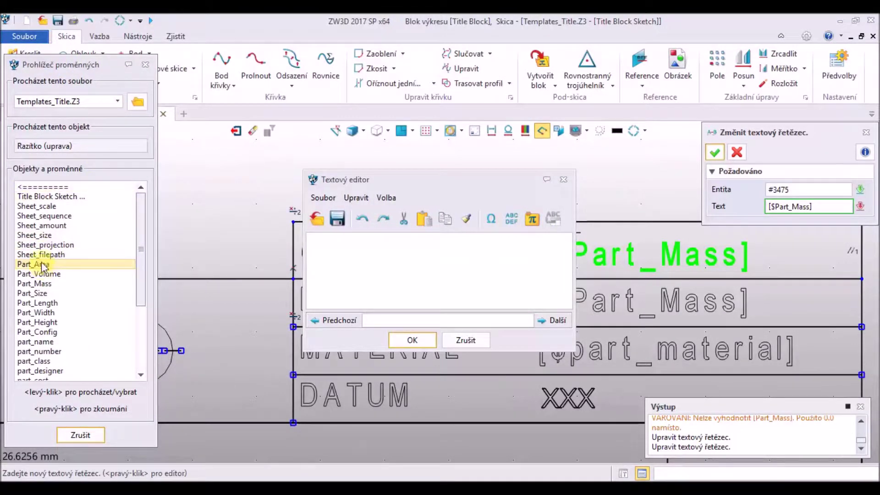
scroll(43, 268, down, 4)
scroll(45, 271, up, 4)
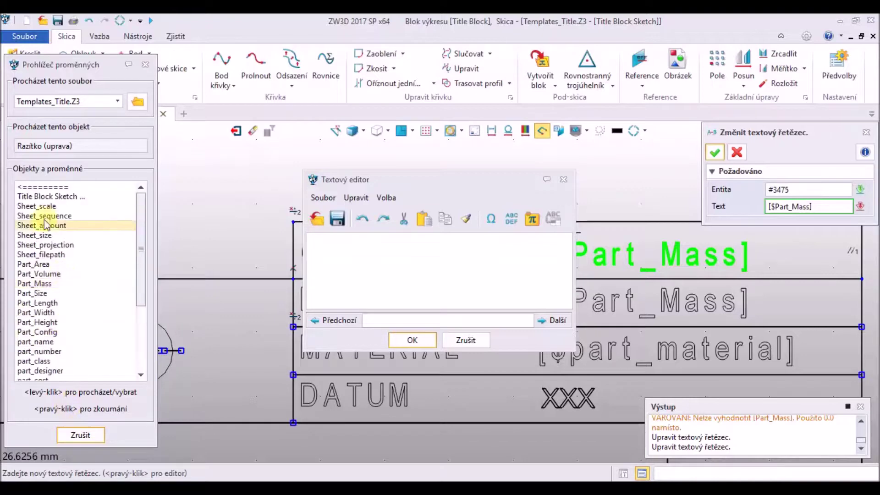
click(40, 265)
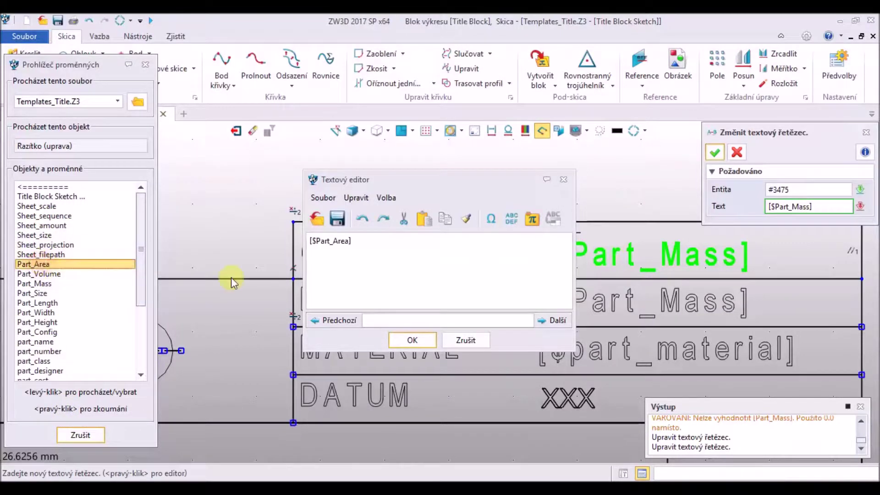
click(413, 340)
click(146, 65)
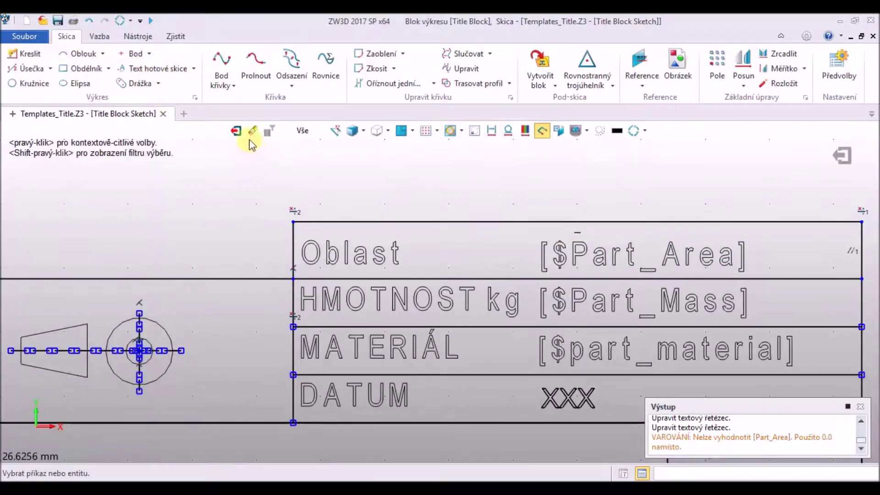
Exit the title block sketch and save Templates_Title.Z3, accepting the newer ZW3D file format
click(236, 132)
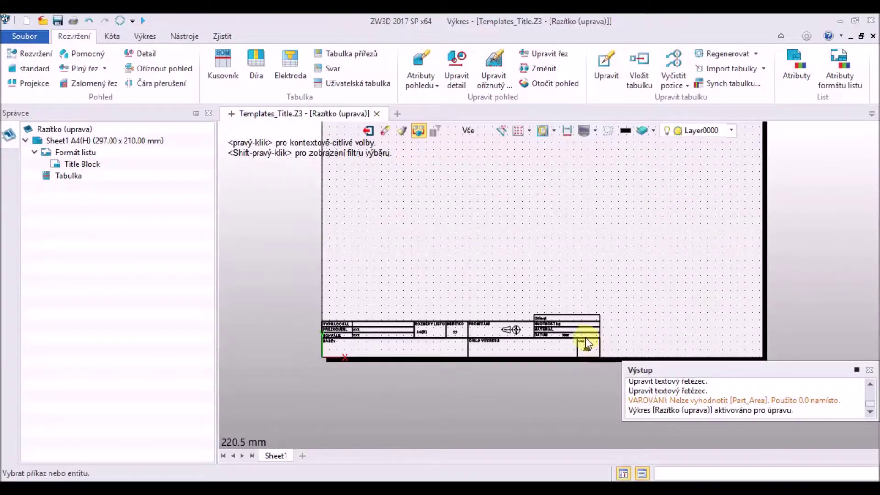
scroll(586, 340, up, 3)
scroll(509, 251, down, 1)
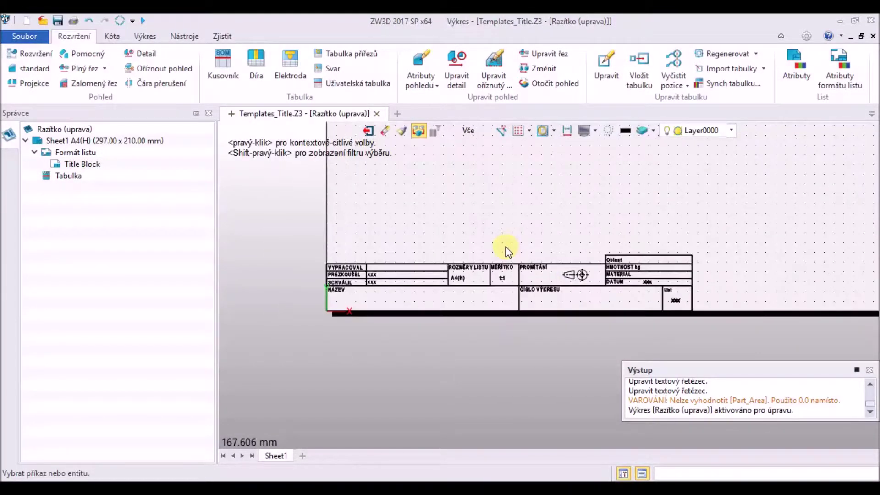
key(ctrl+s)
scroll(506, 248, up, 1)
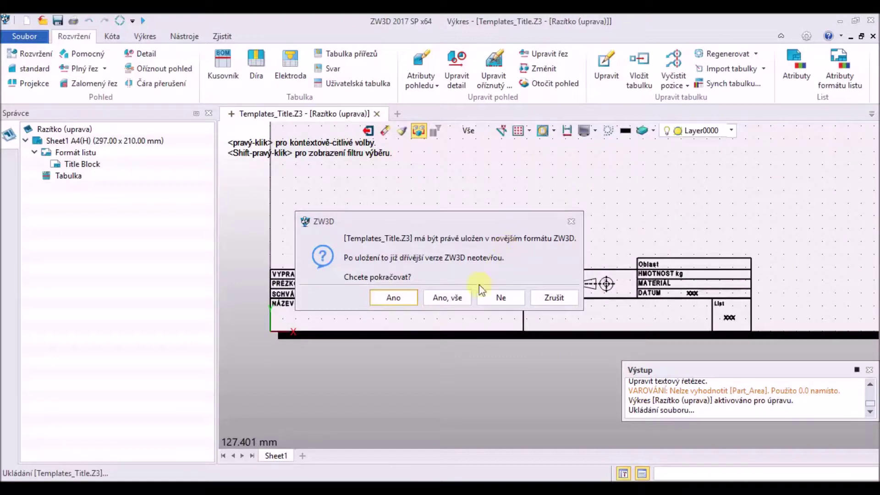
click(394, 299)
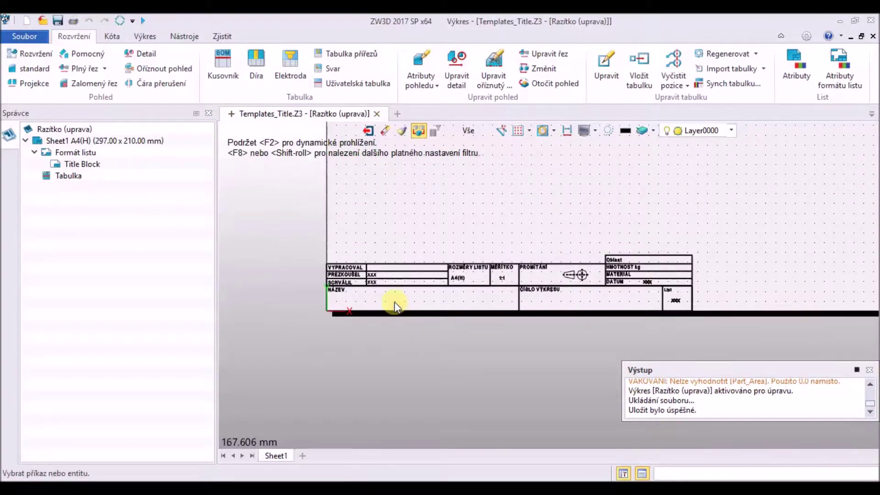
Close the Templates_Title.Z3 file and quit ZW3D
click(378, 114)
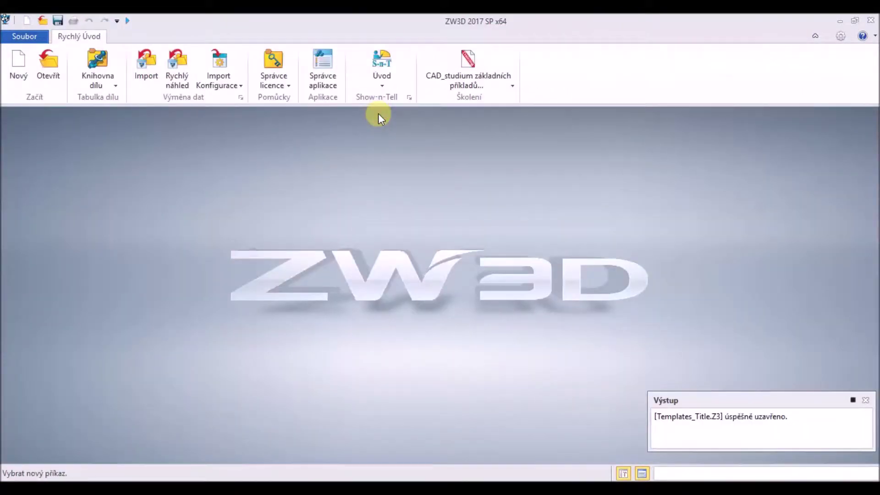
click(872, 22)
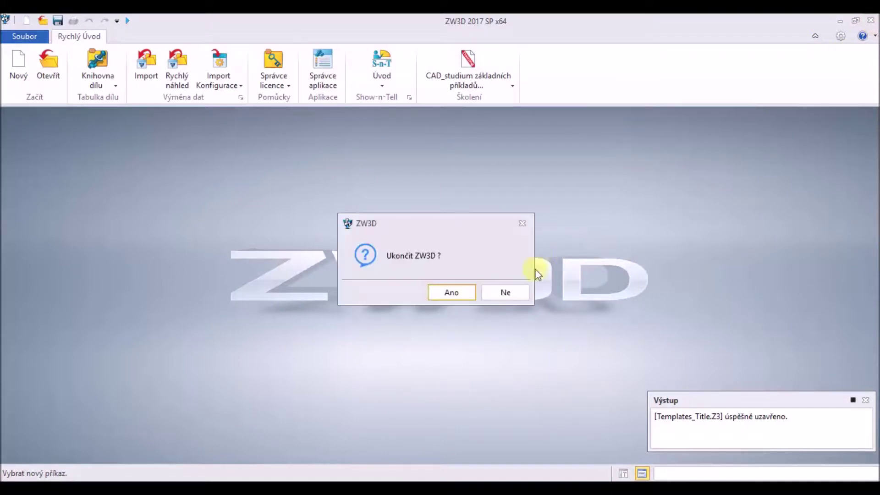
click(456, 291)
Move Templates_Title.Z3 from the desktop into the ZW3D resource folder, granting administrator permission for the move
click(29, 26)
drag(18, 32, 339, 304)
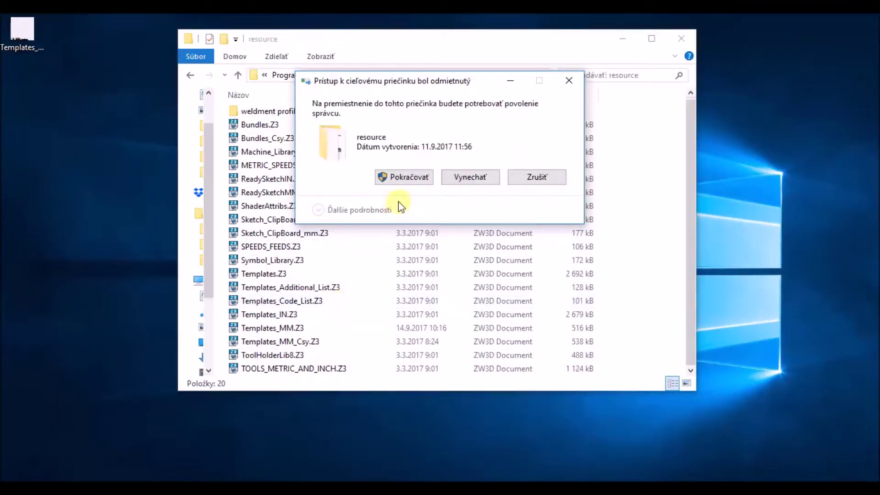
click(410, 179)
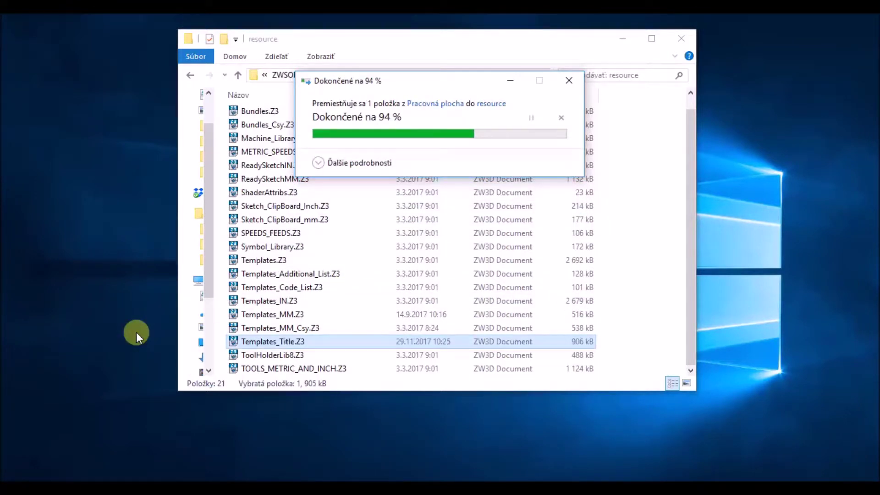
Start ZW3D again and create a new part file with the default name
click(137, 334)
double_click(106, 382)
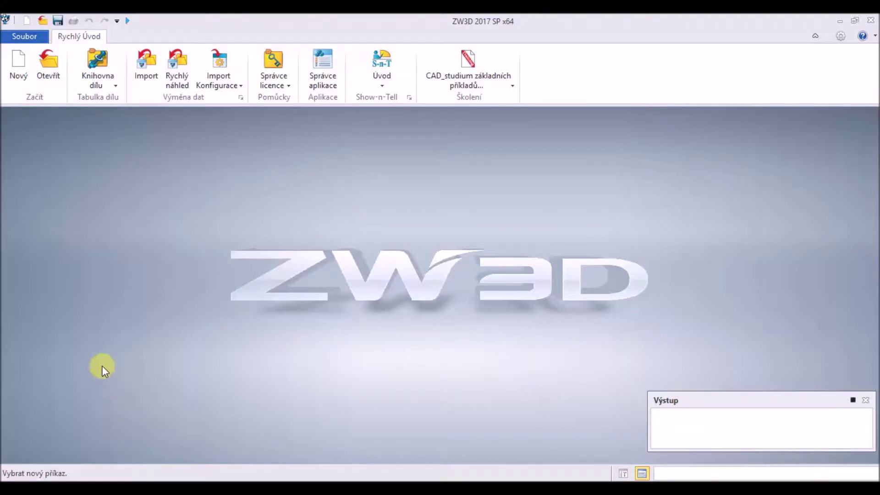
click(26, 72)
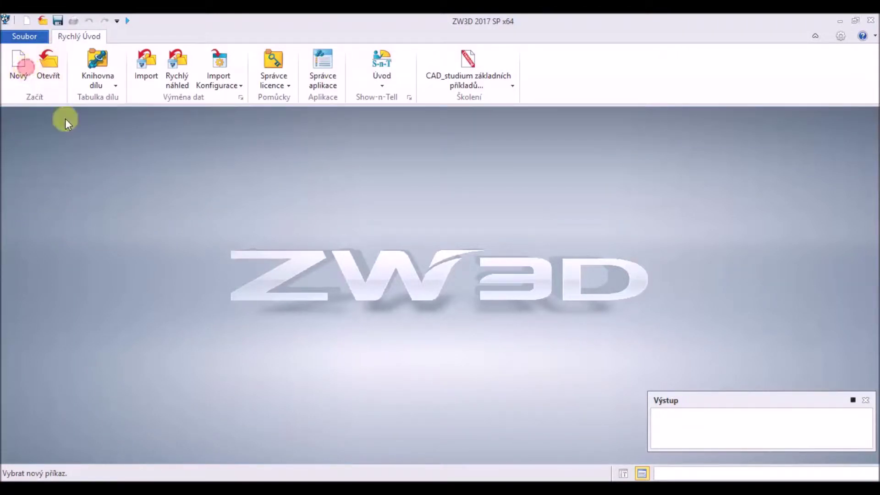
click(507, 373)
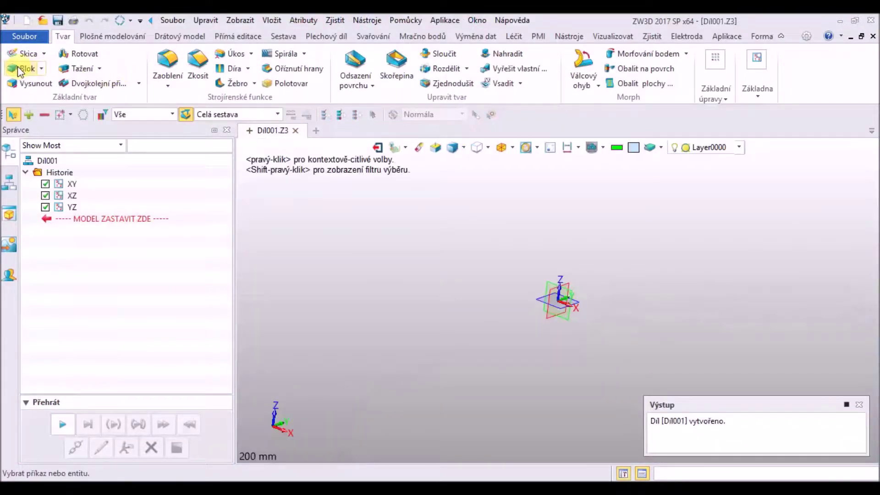
Create a block centred on the origin, about 62 mm long, 62 mm wide and 42 mm high
click(17, 67)
middle_click(453, 265)
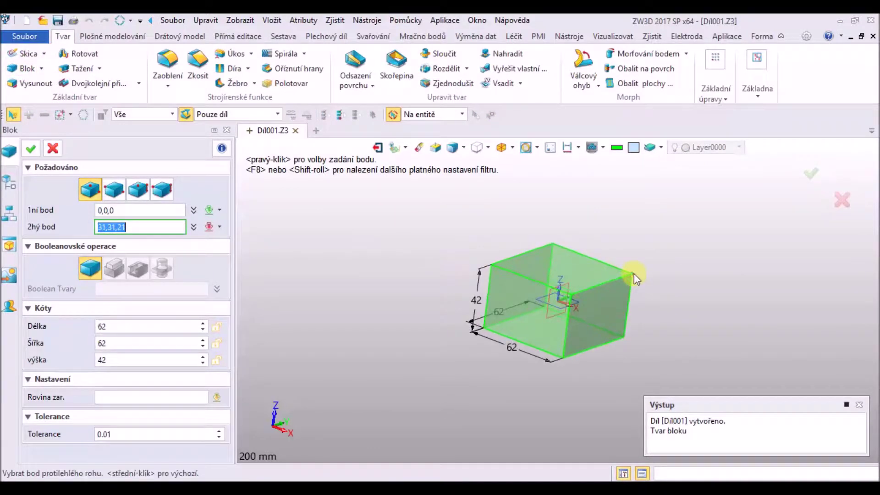
click(637, 275)
middle_click(638, 276)
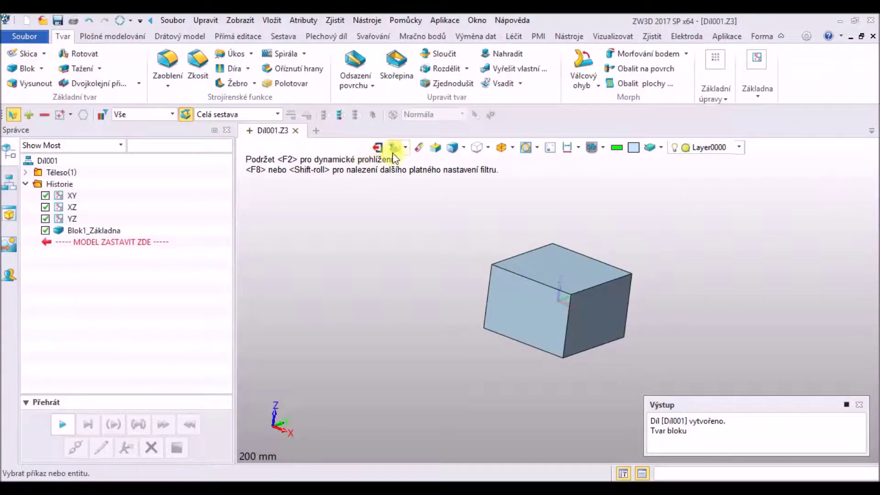
Create a 2D drawing of the part from the default template with a top view and one projected view beside it
click(405, 147)
click(416, 166)
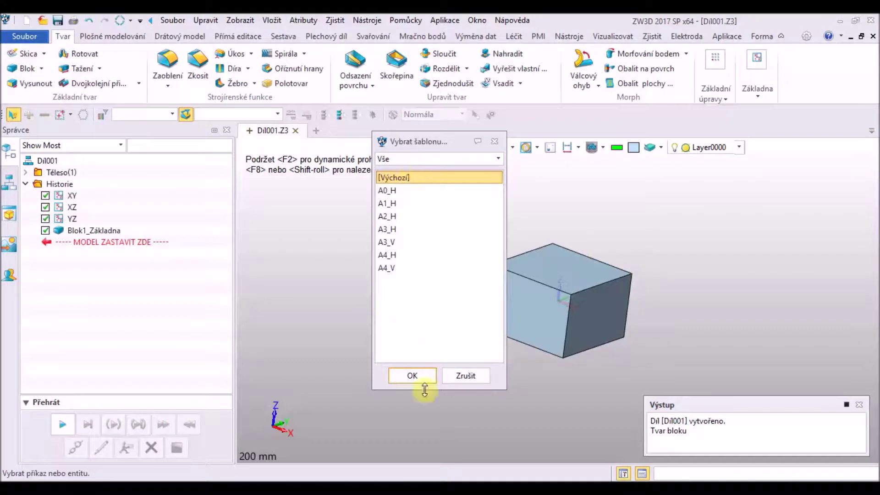
click(411, 375)
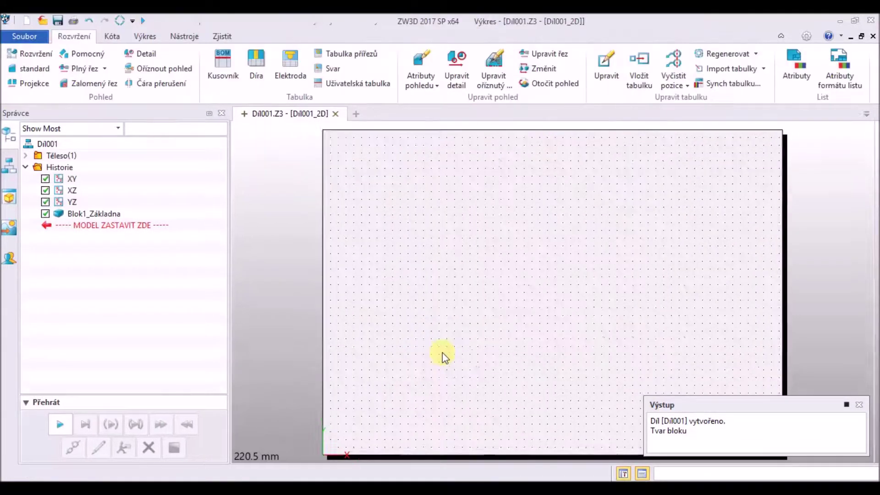
click(436, 255)
click(545, 256)
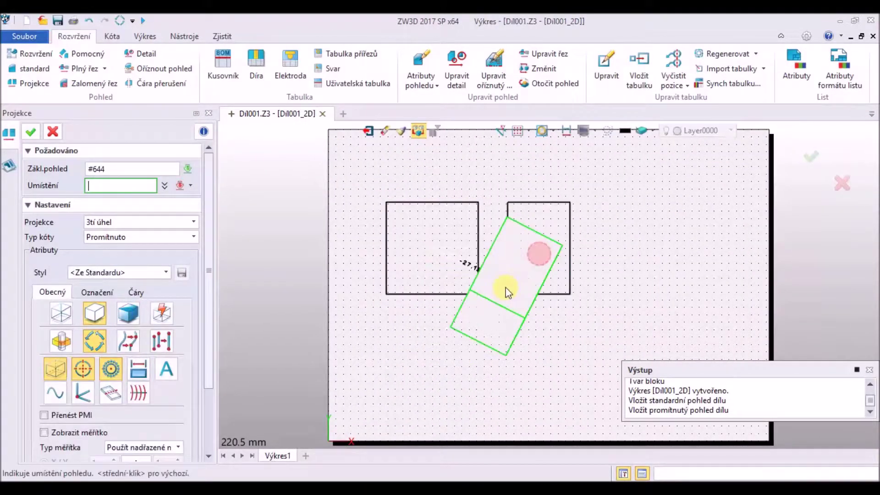
middle_click(507, 291)
Add the Razítko (uprava) title block to the drawing through the sheet format attributes
right_click(74, 153)
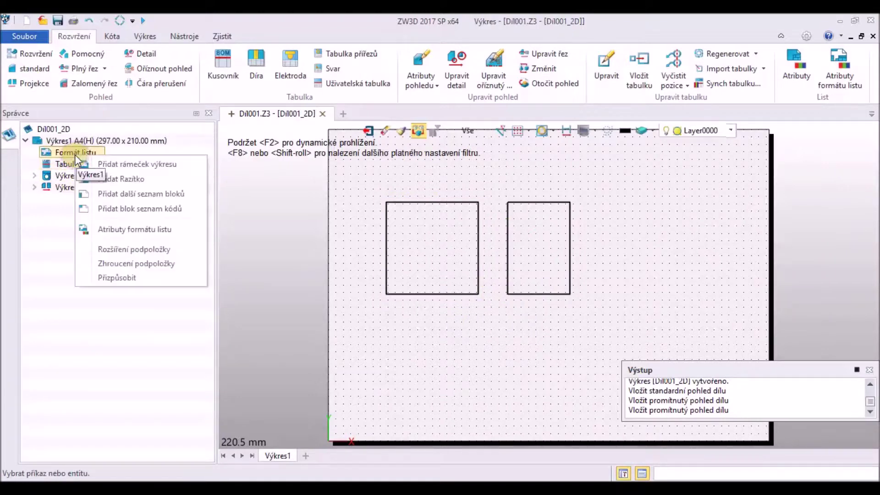
click(127, 230)
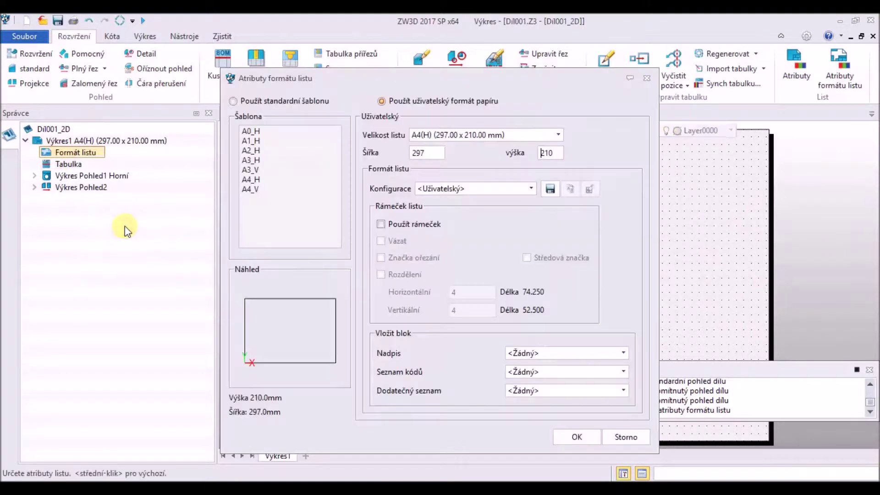
click(529, 352)
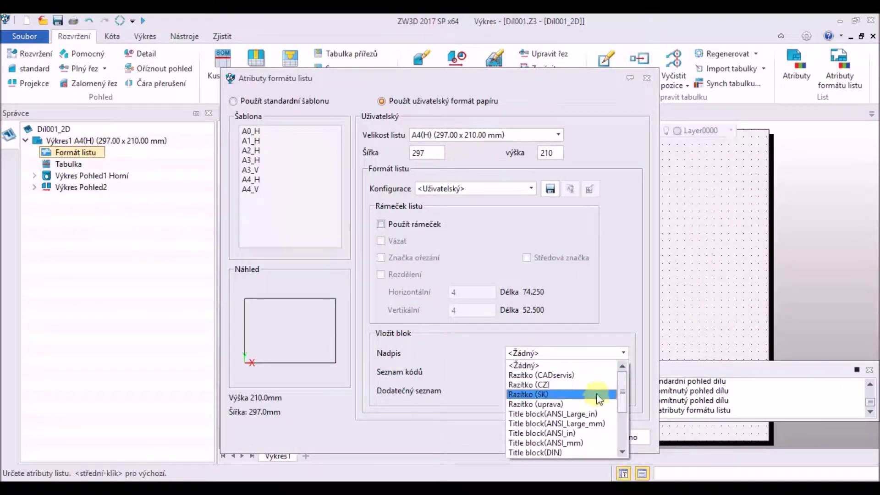
click(588, 404)
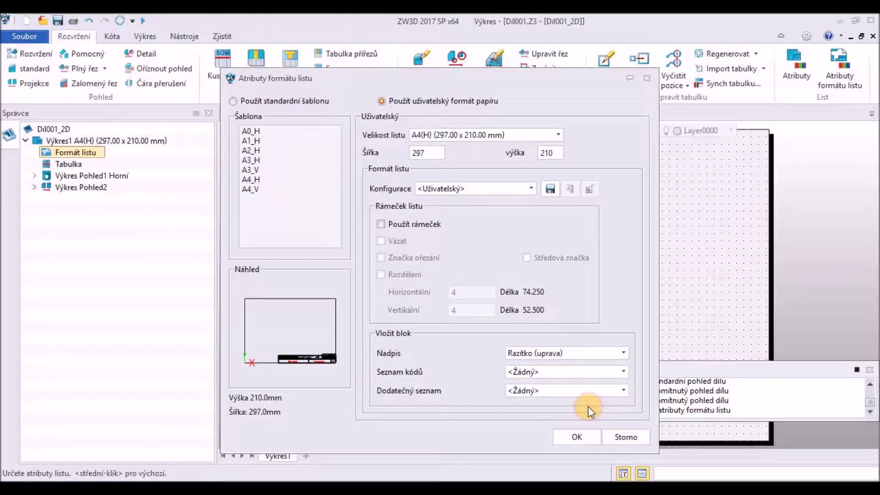
click(577, 437)
Calculate the block part's physical properties in its part attributes and accept them
scroll(501, 344, up, 5)
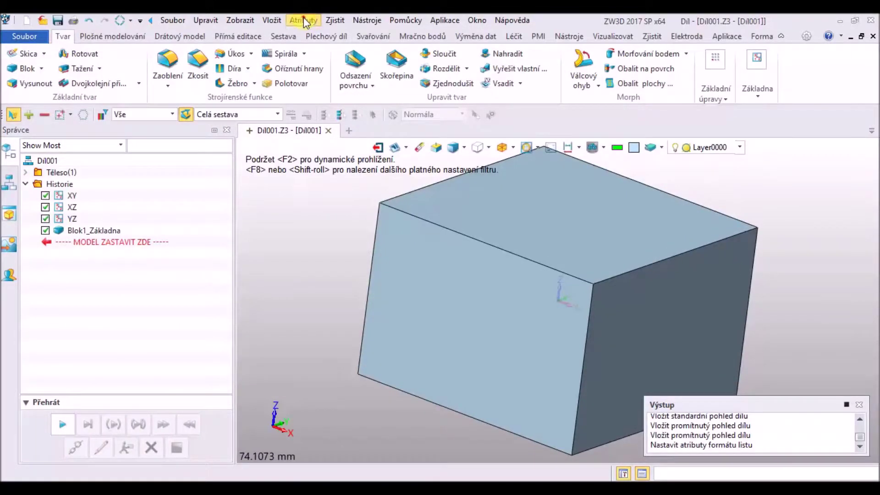
click(304, 19)
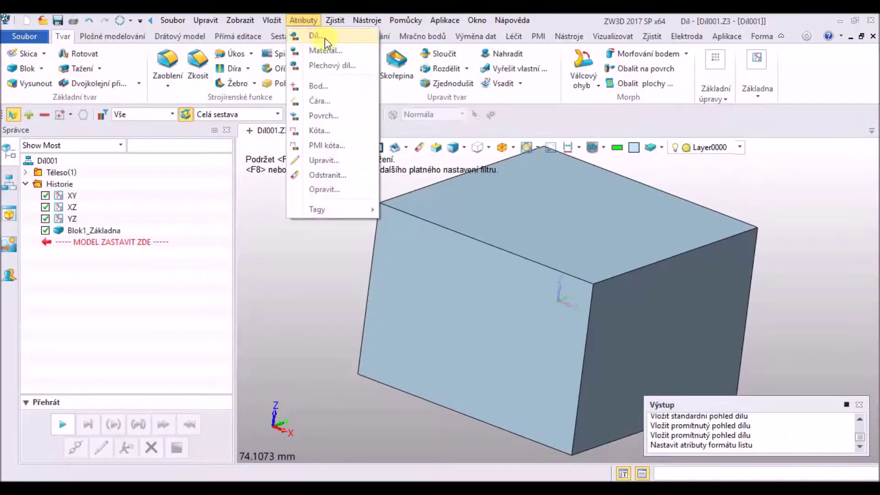
click(315, 35)
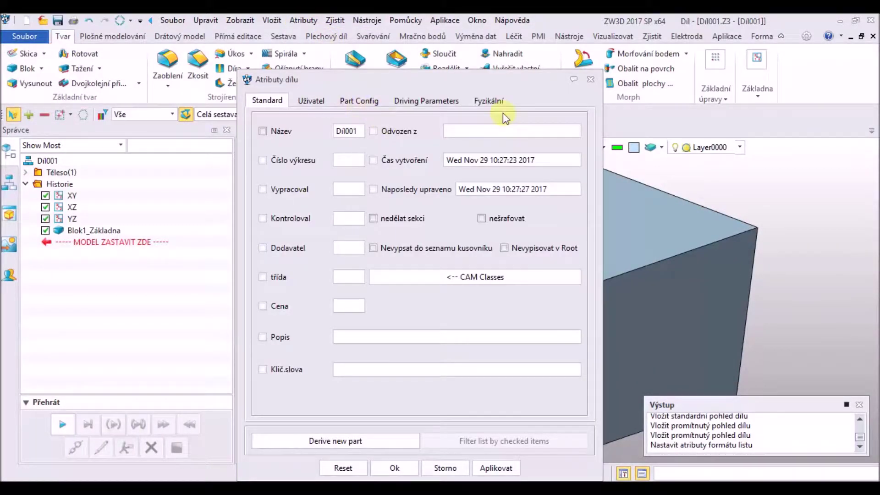
click(489, 101)
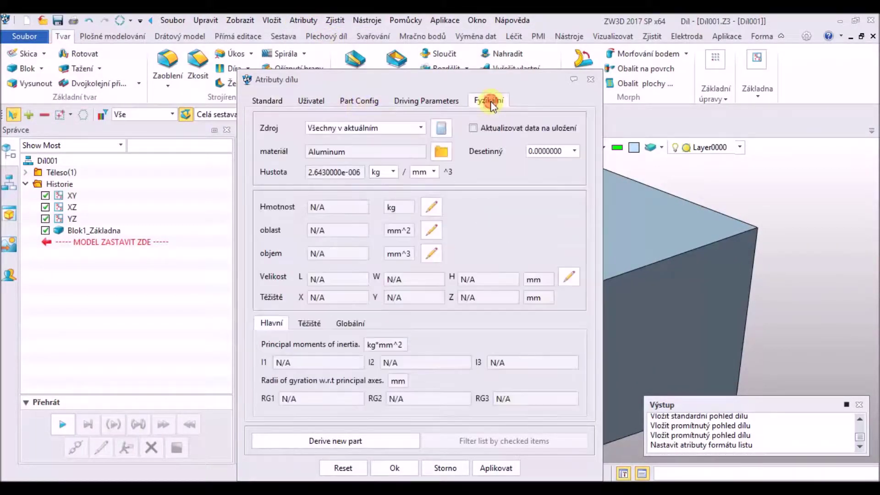
click(442, 128)
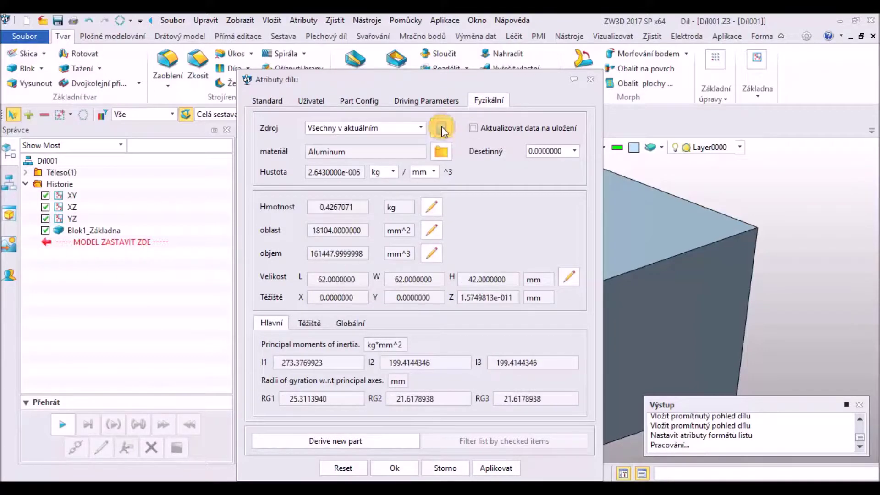
click(394, 468)
Return to the part's 2D drawing, update its views and examine the area and weight rows of the title block
right_click(288, 331)
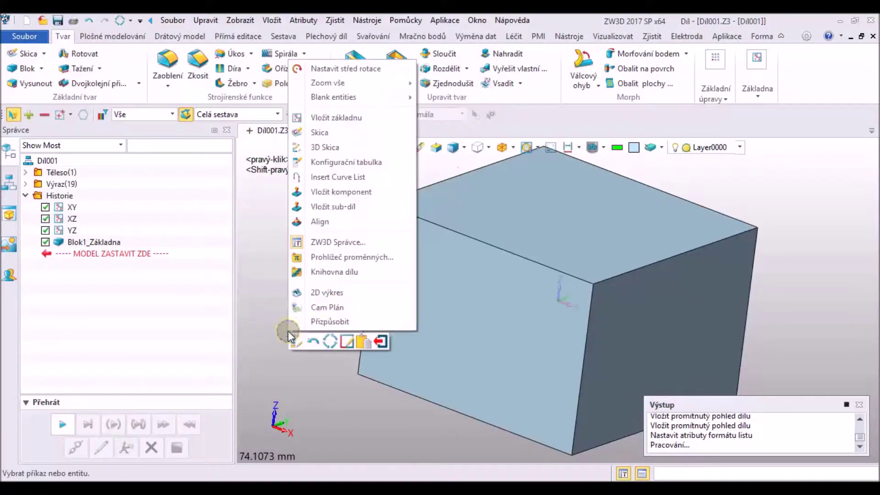
click(336, 295)
click(480, 292)
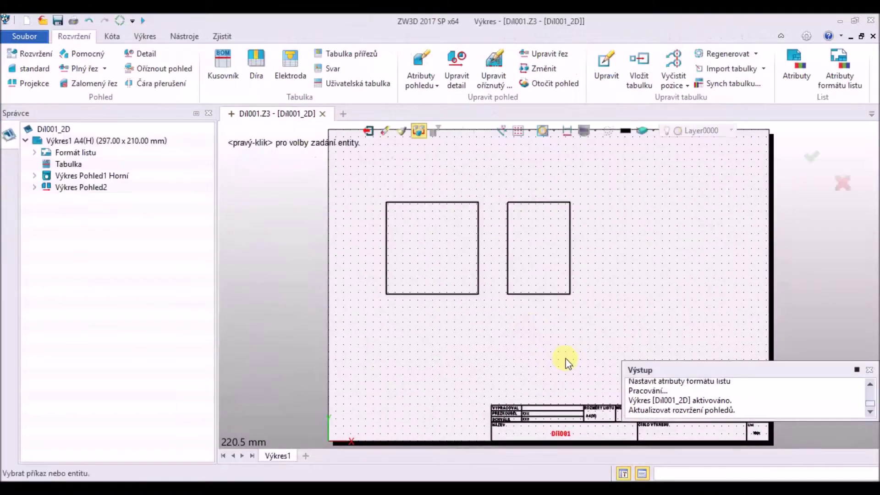
scroll(562, 316, up, 5)
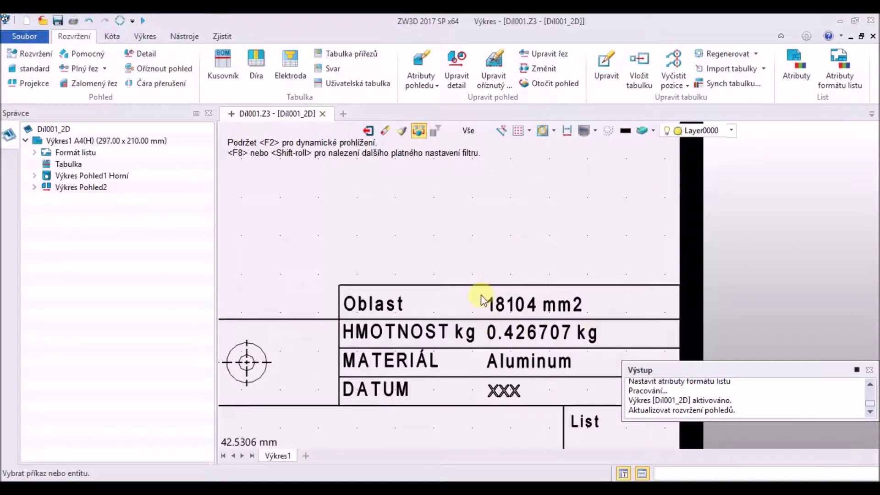
scroll(373, 243, down, 6)
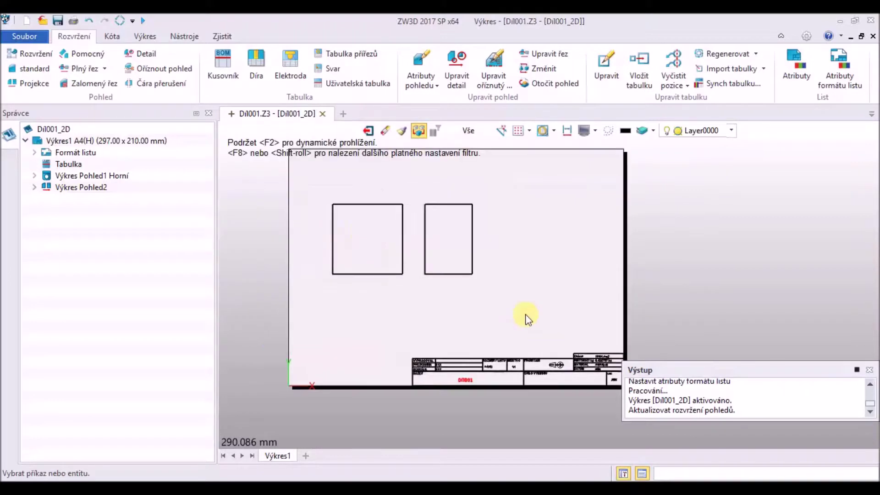
Close the part file without saving and look up the object template file name in the configuration's file settings
click(323, 113)
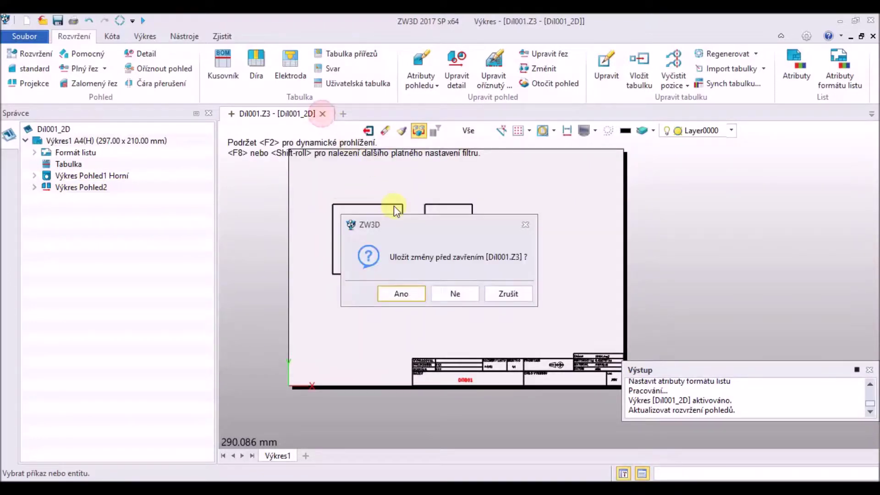
click(445, 293)
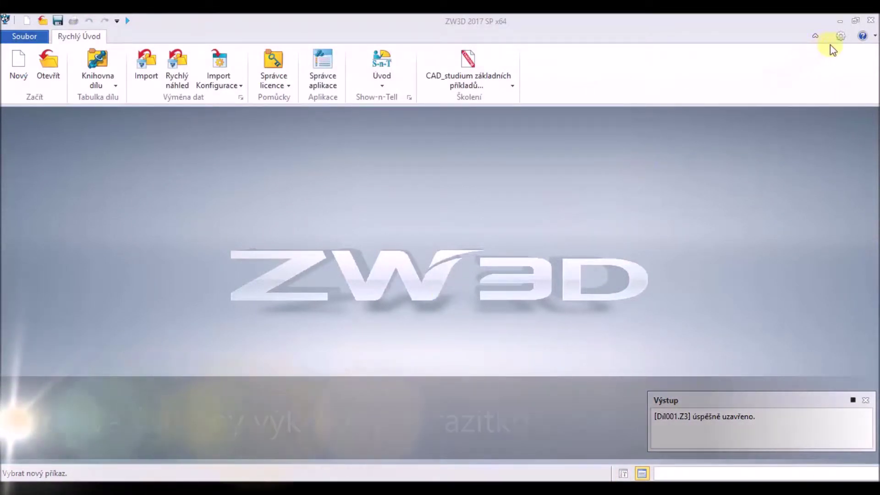
click(841, 36)
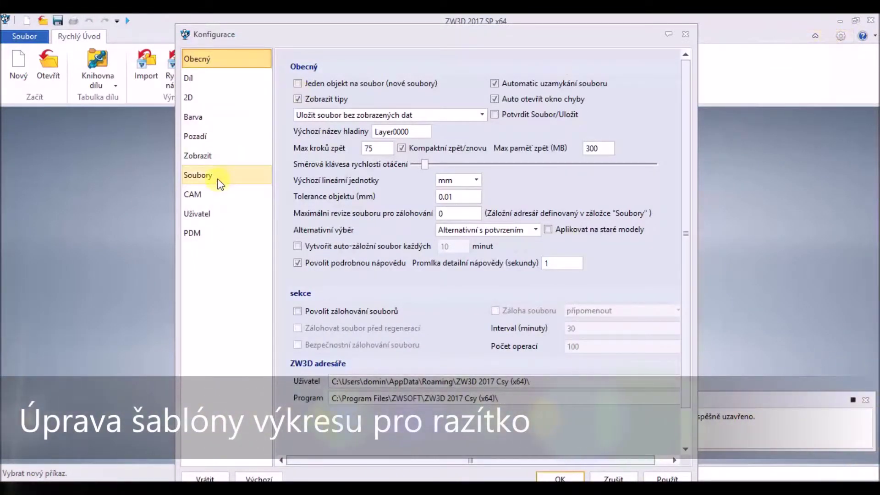
click(218, 180)
double_click(458, 86)
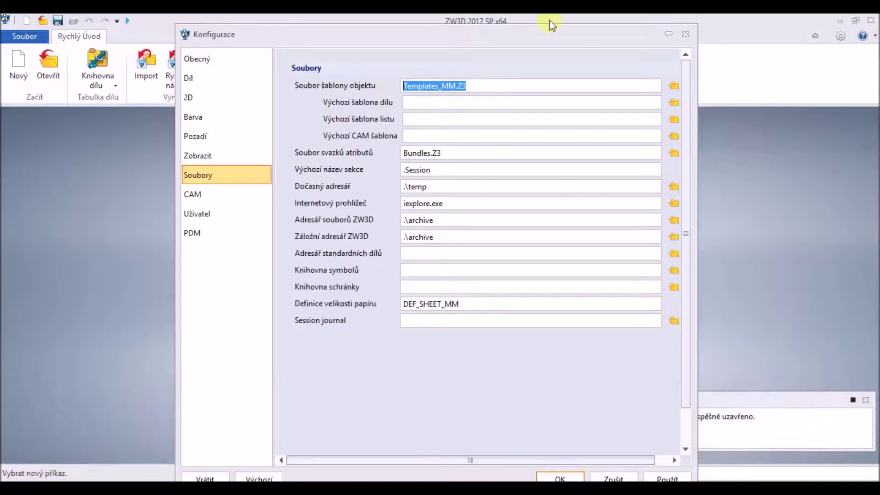
click(686, 32)
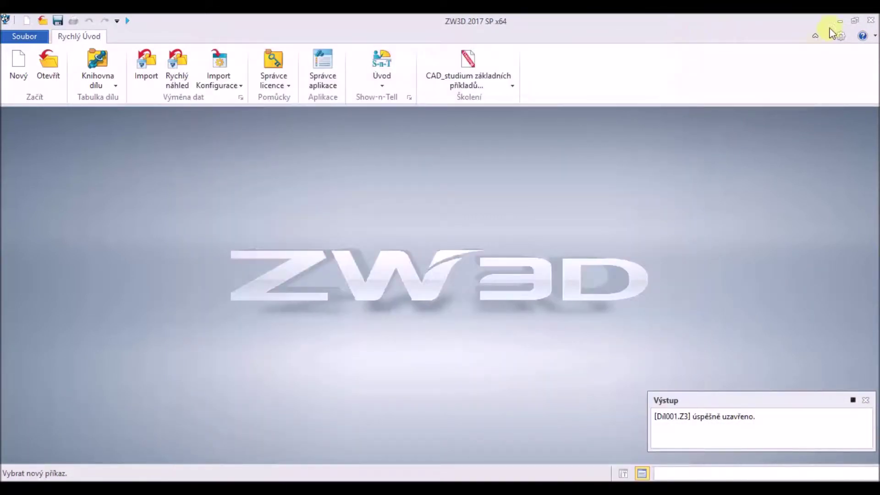
Quit ZW3D and move Templates_MM.Z3 from the ZW3D resource folder to the desktop
click(871, 20)
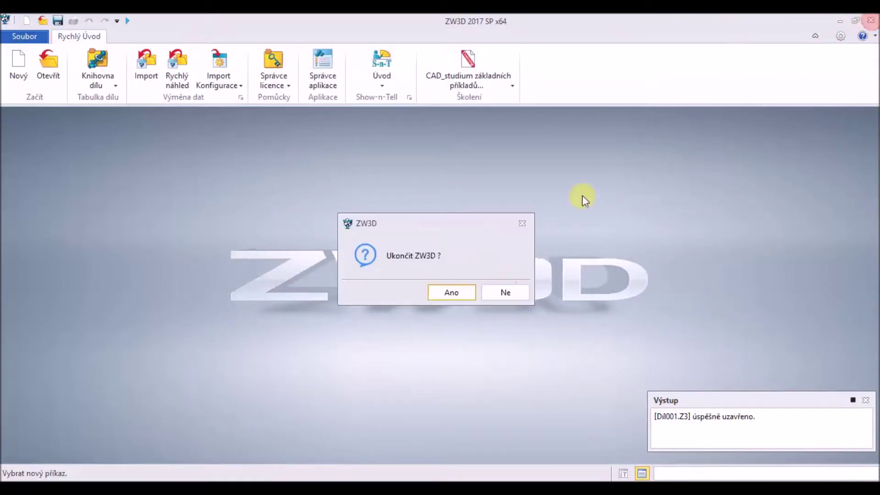
click(451, 293)
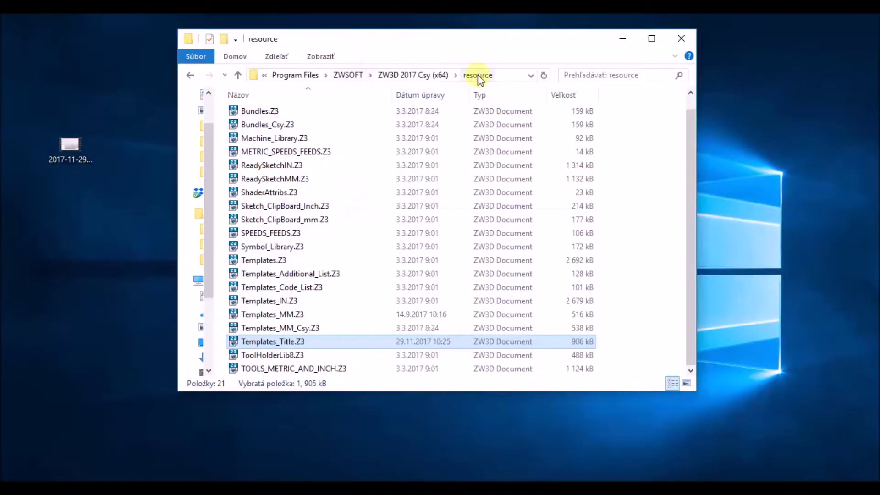
click(477, 75)
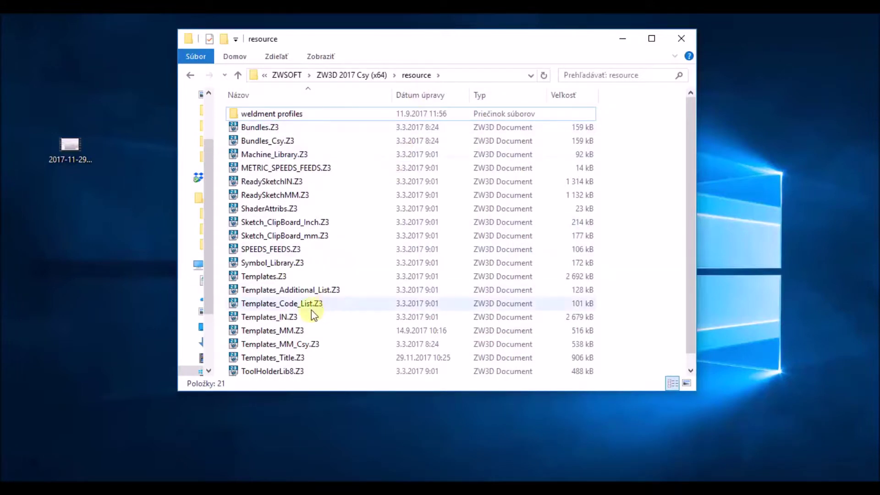
click(258, 331)
drag(283, 333, 84, 274)
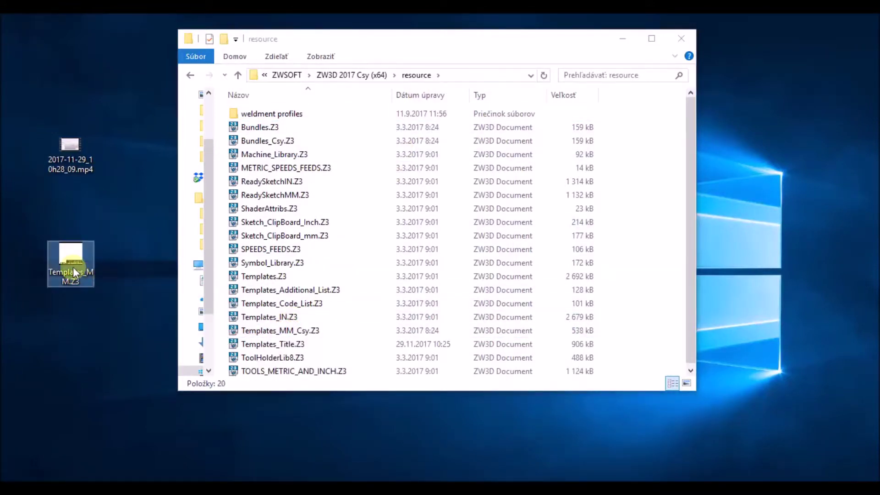
key(Return)
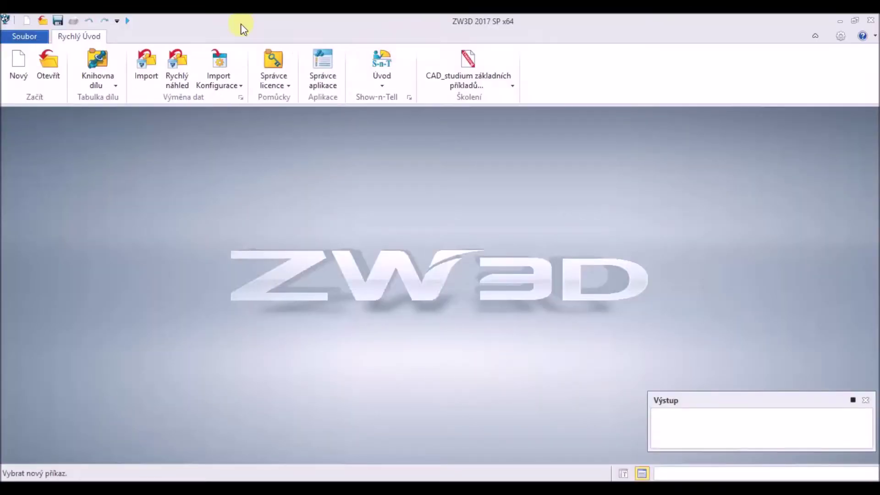
Open Templates_MM.Z3 from the desktop in ZW3D, first shrinking the program window and then maximizing it
double_click(241, 23)
drag(295, 41, 396, 51)
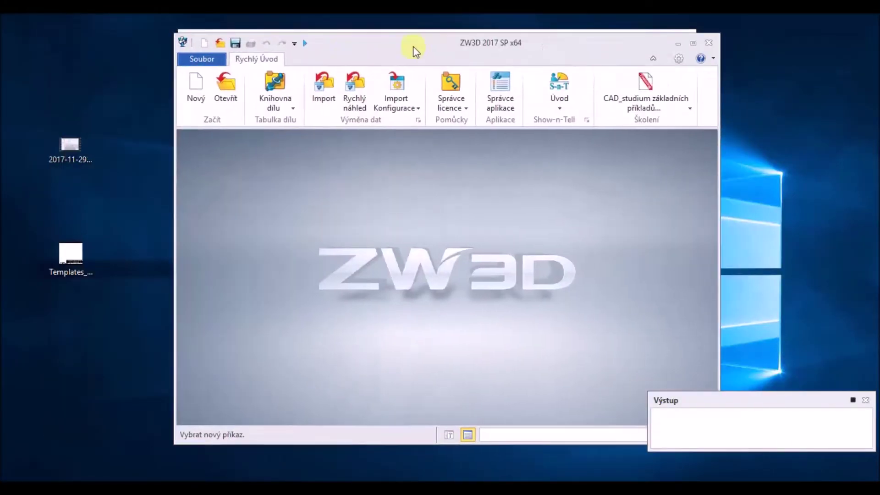
drag(310, 277, 311, 280)
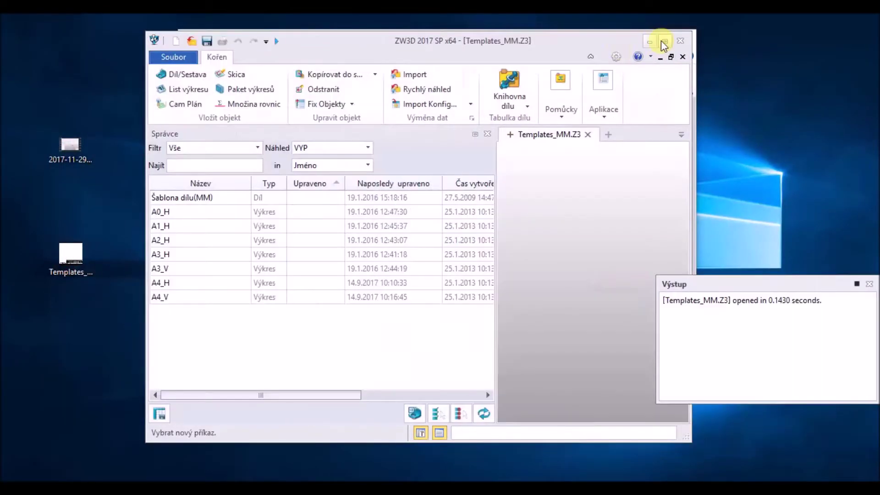
click(665, 41)
Duplicate the A4_H drawing template within the file and rename the copy A4_upraveno
drag(74, 197, 56, 310)
click(56, 308)
click(62, 280)
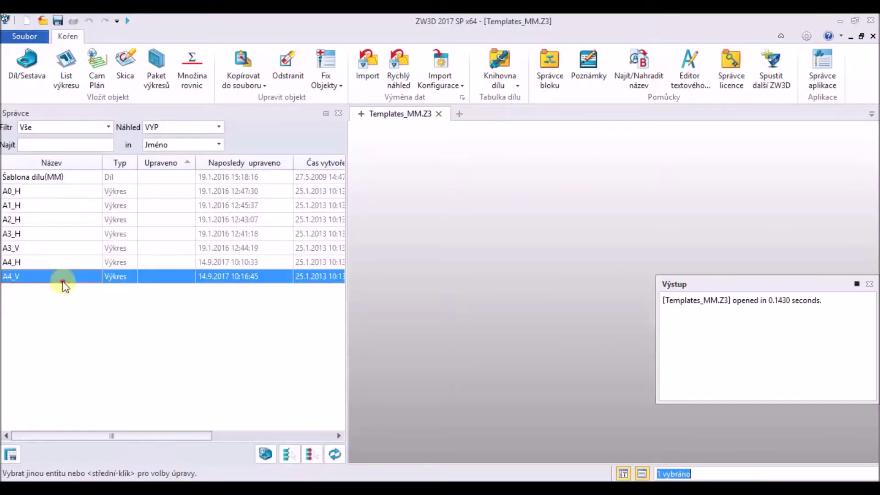
click(62, 265)
key(ctrl+c)
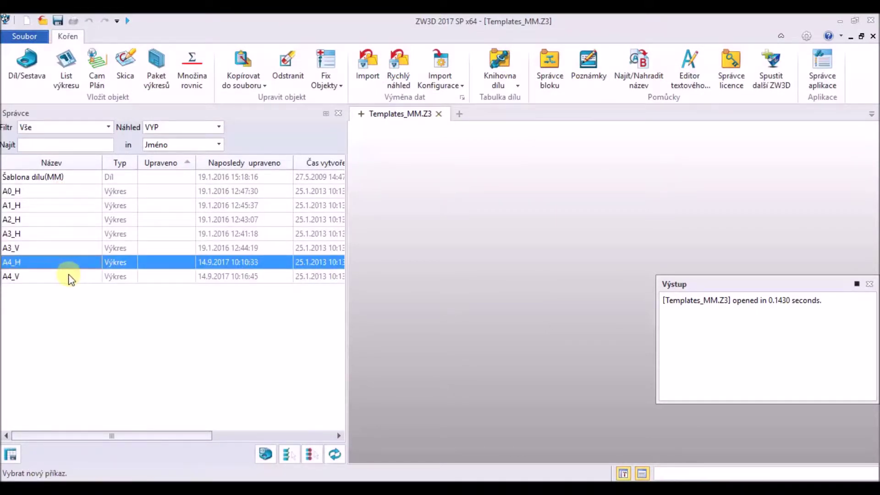
key(ctrl+v)
click(37, 294)
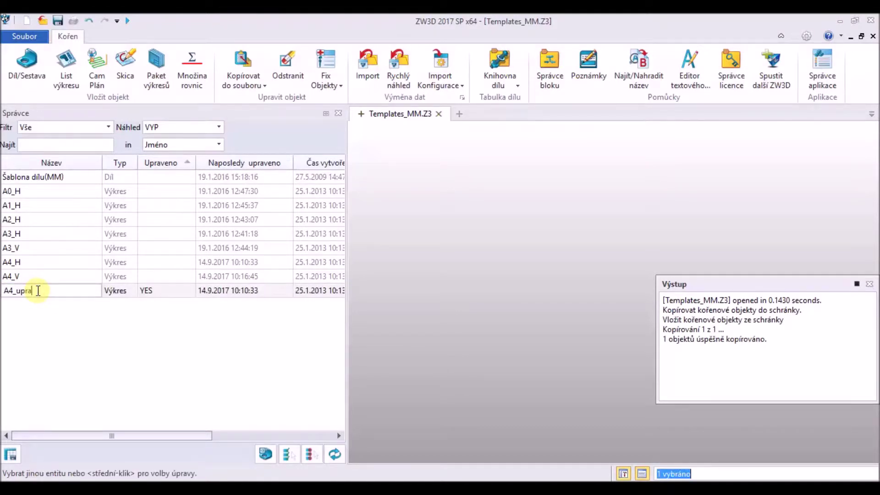
key(Return)
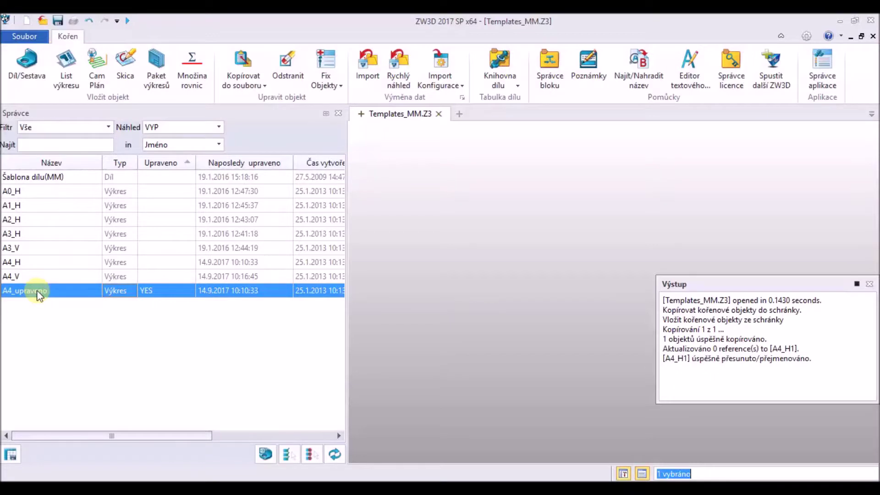
Open the A4_upraveno template and set its title block to Razítko (uprava) in the sheet format attributes, leaving the frame off
double_click(36, 292)
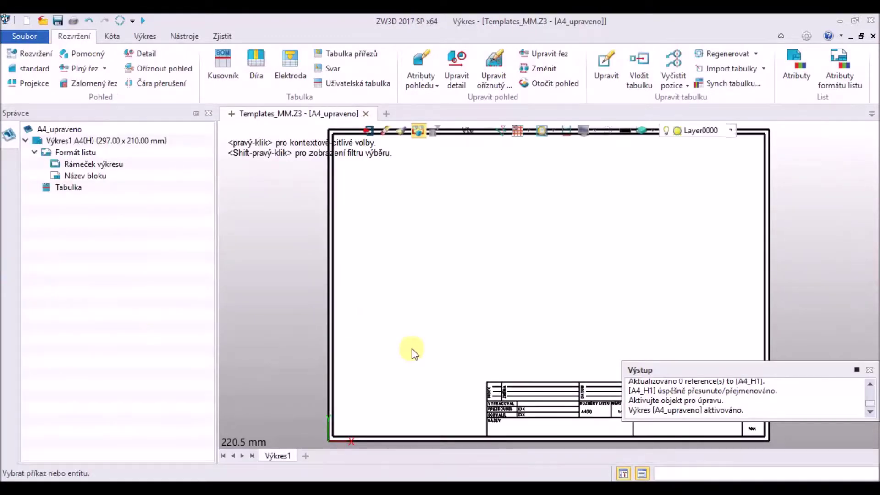
right_click(77, 178)
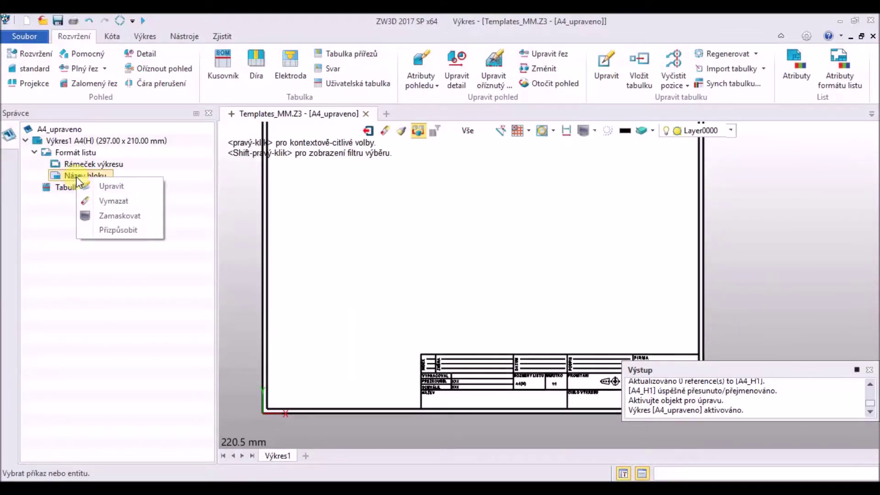
right_click(70, 152)
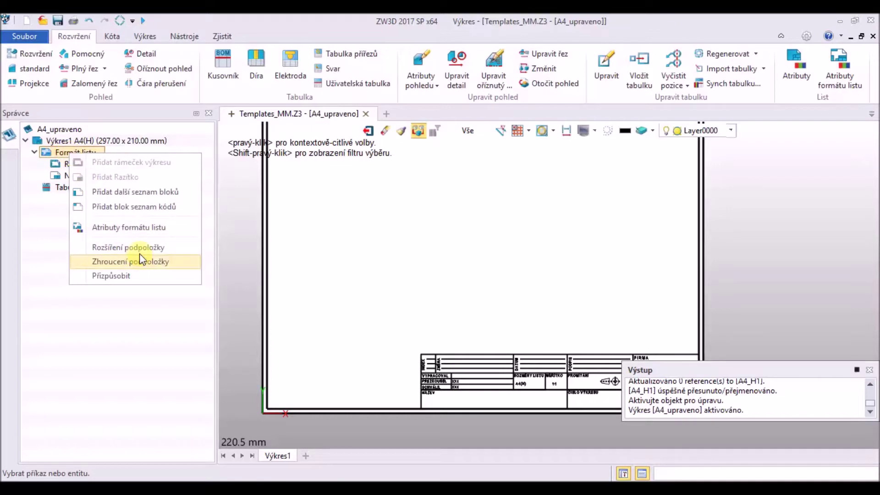
click(141, 227)
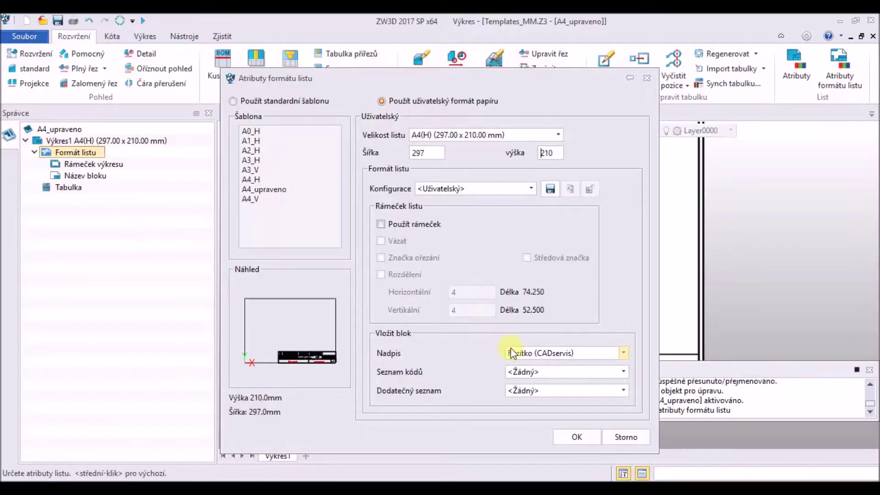
click(546, 358)
click(570, 405)
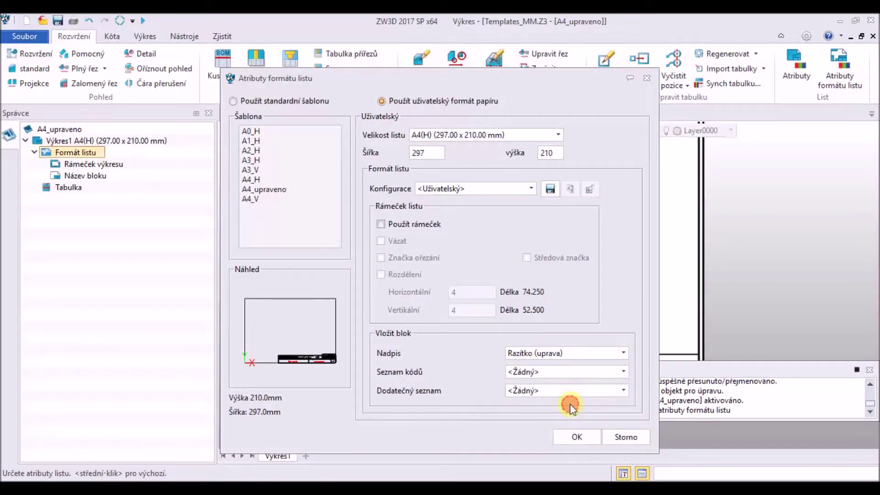
click(571, 437)
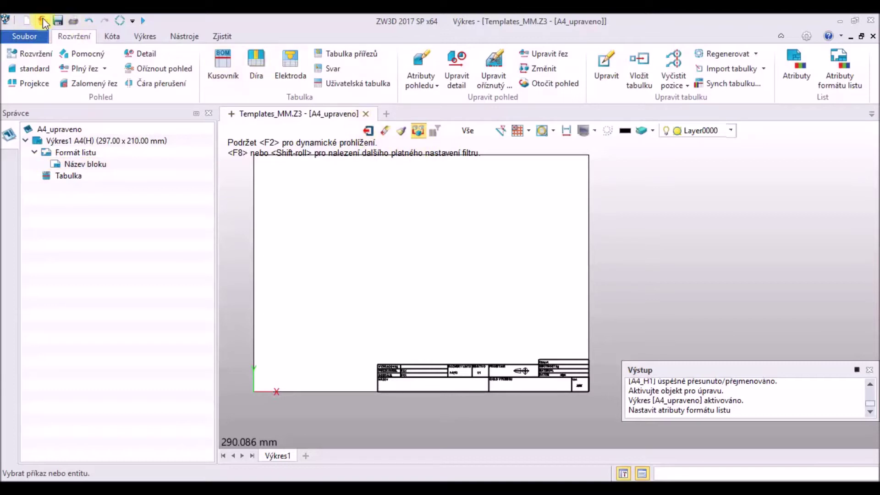
Save the modified Templates_MM.Z3, close the file and quit ZW3D
click(58, 20)
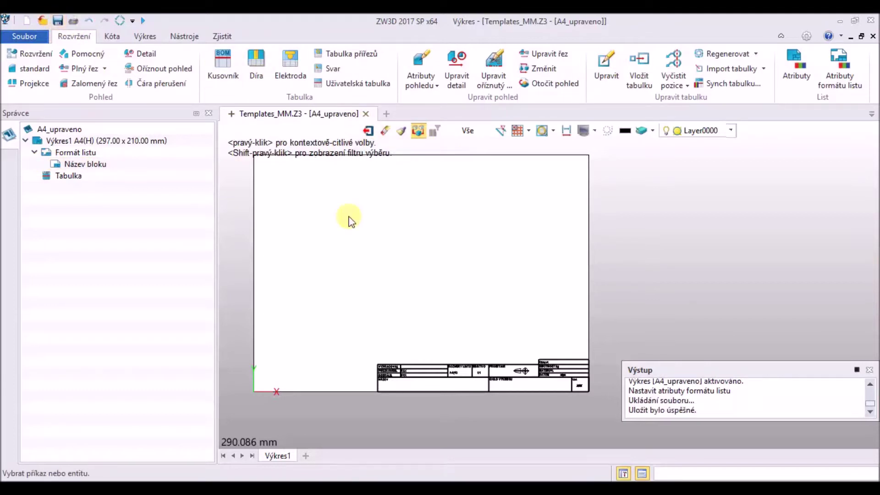
click(366, 114)
click(869, 20)
Move Templates_MM.Z3 from the desktop back into the ZW3D resource folder, granting the administrator permission
click(448, 289)
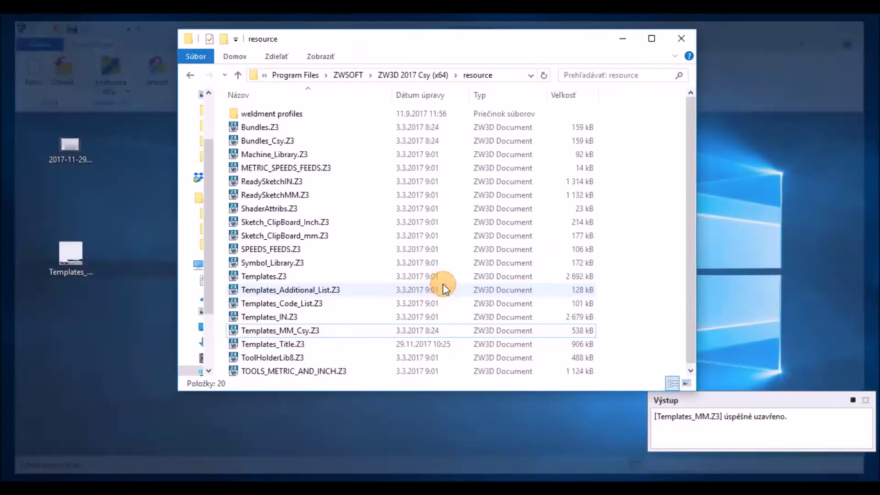
drag(70, 260, 331, 290)
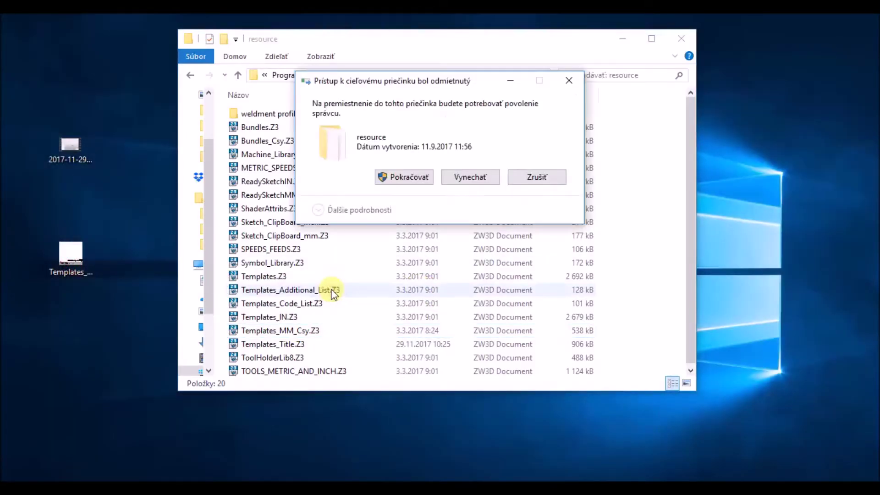
click(399, 177)
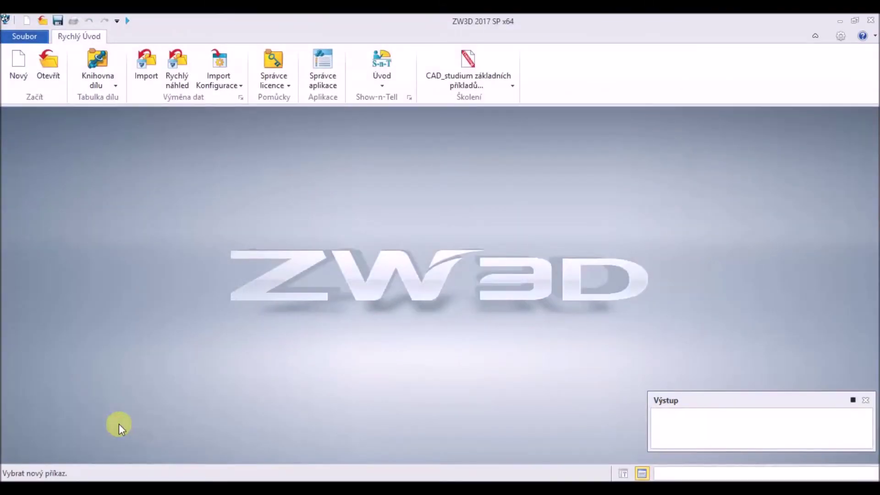
Create a new part in ZW3D from the default template and model a block with its first point at the origin
click(18, 64)
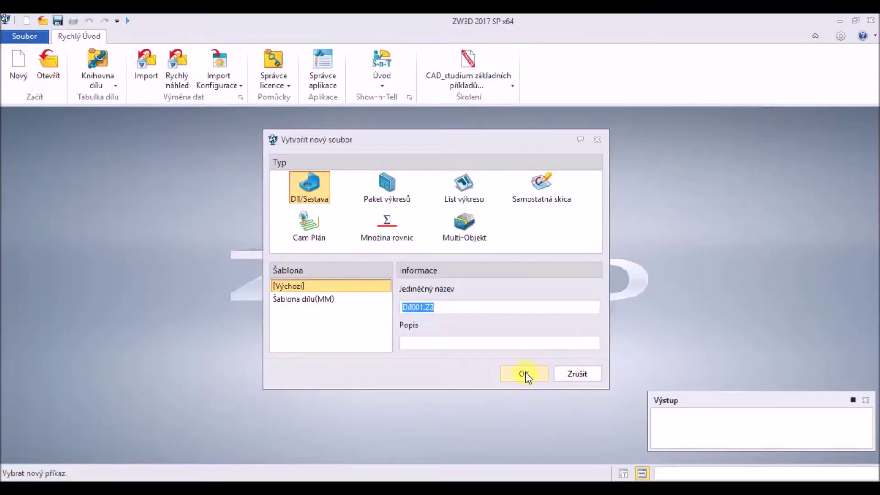
click(524, 374)
click(26, 69)
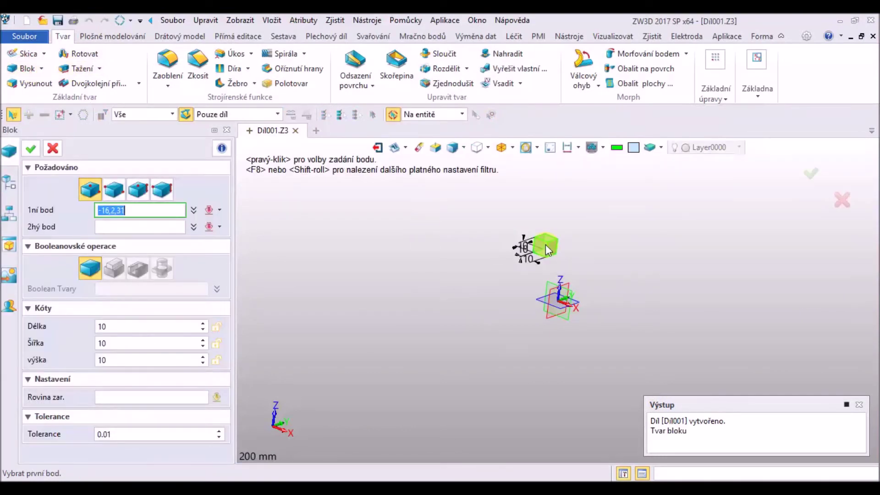
click(559, 299)
click(636, 251)
middle_click(663, 259)
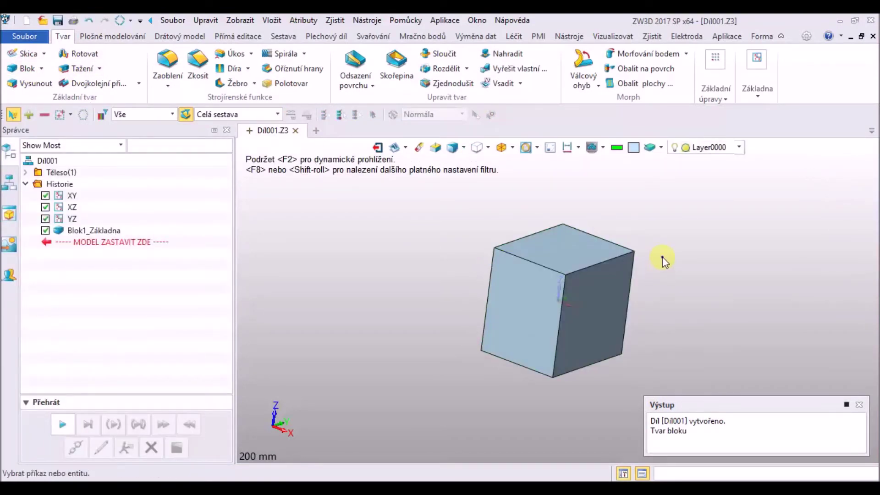
Create a 2D drawing of the block part using the A4_upraveno template
right_click(662, 258)
click(681, 244)
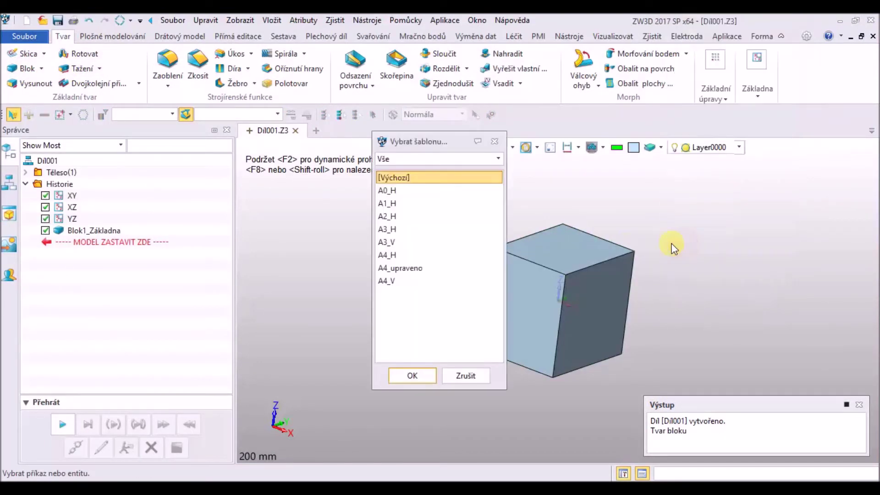
click(417, 269)
click(434, 380)
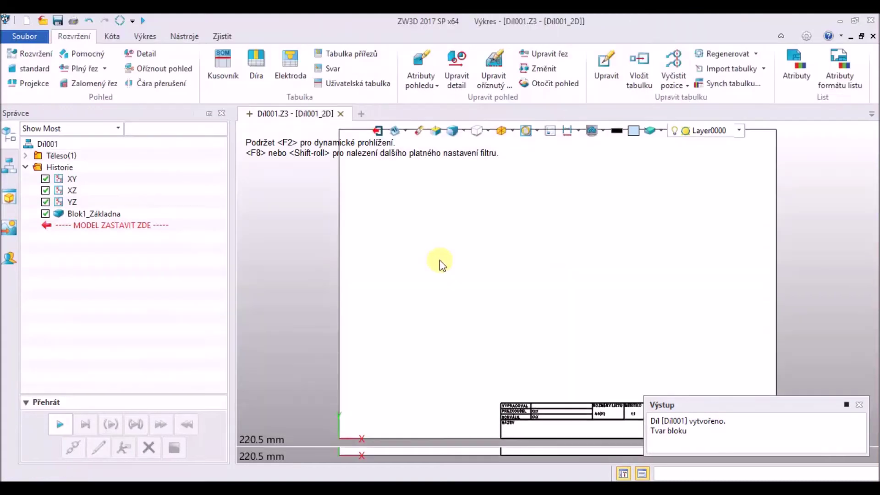
Place the block's top view and one projected view beside it on the sheet, then bring the title block into view
click(404, 241)
click(521, 244)
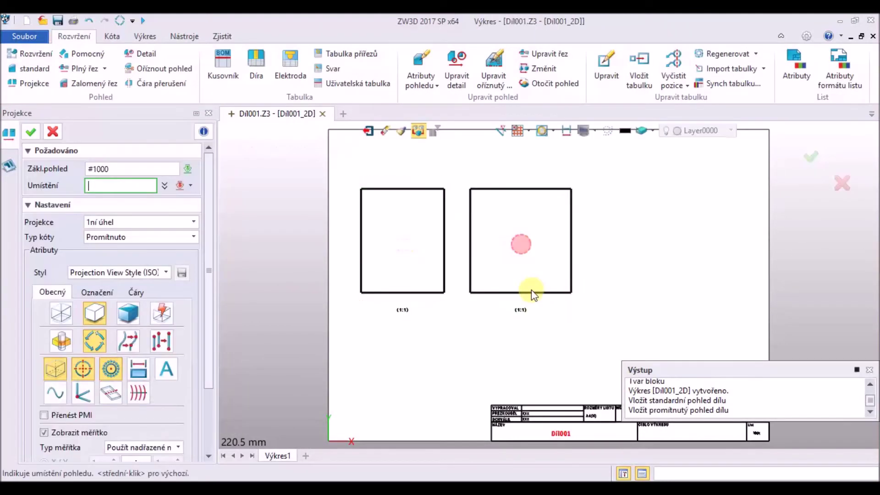
middle_click(532, 294)
middle_drag(523, 310, 373, 230)
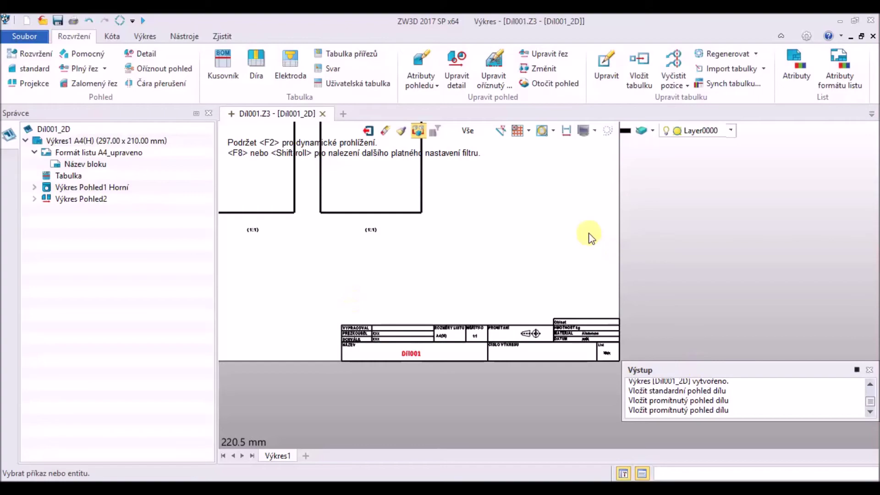